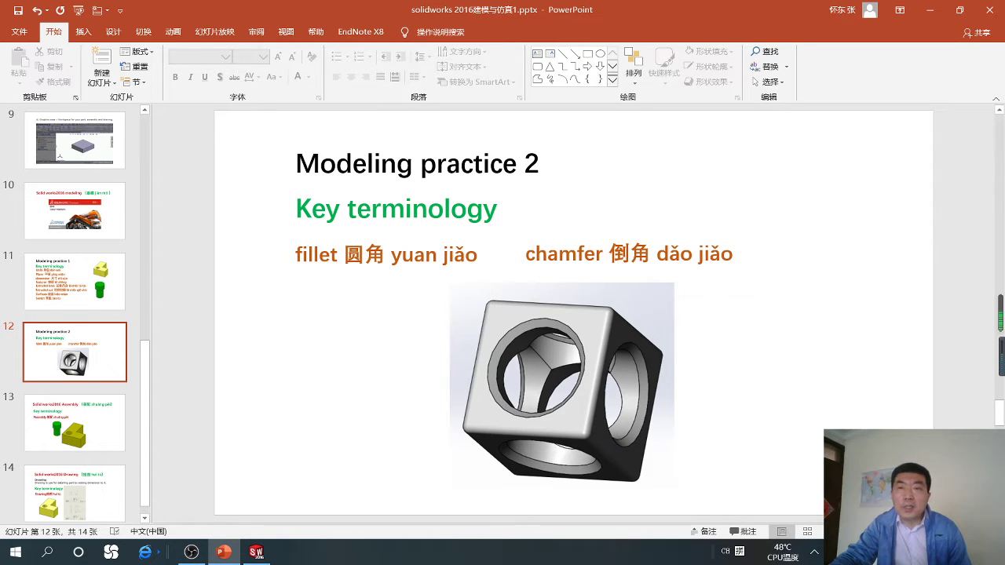
# Step: Minimize the PowerPoint fillet-and-chamfer slide to reveal the Windows desktop
pyautogui.click(929, 12)
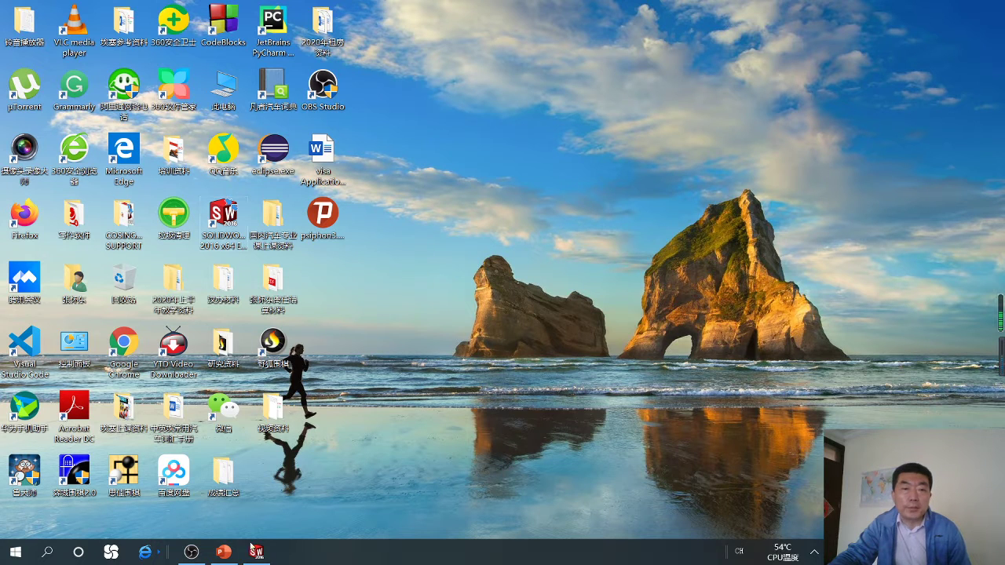
# Step: Launch SOLIDWORKS 2016 and create a new part document from the part template
pyautogui.click(256, 552)
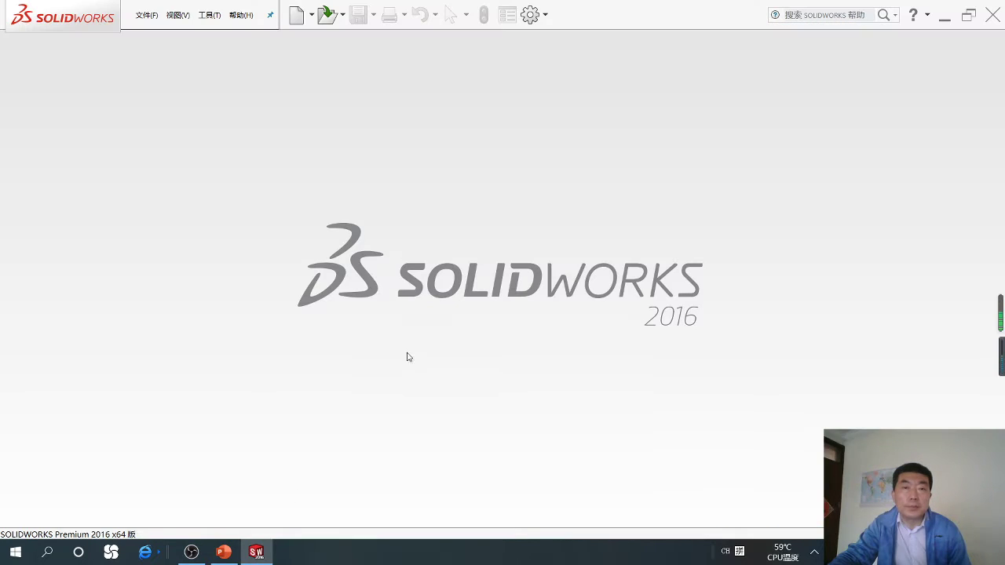
pyautogui.click(142, 17)
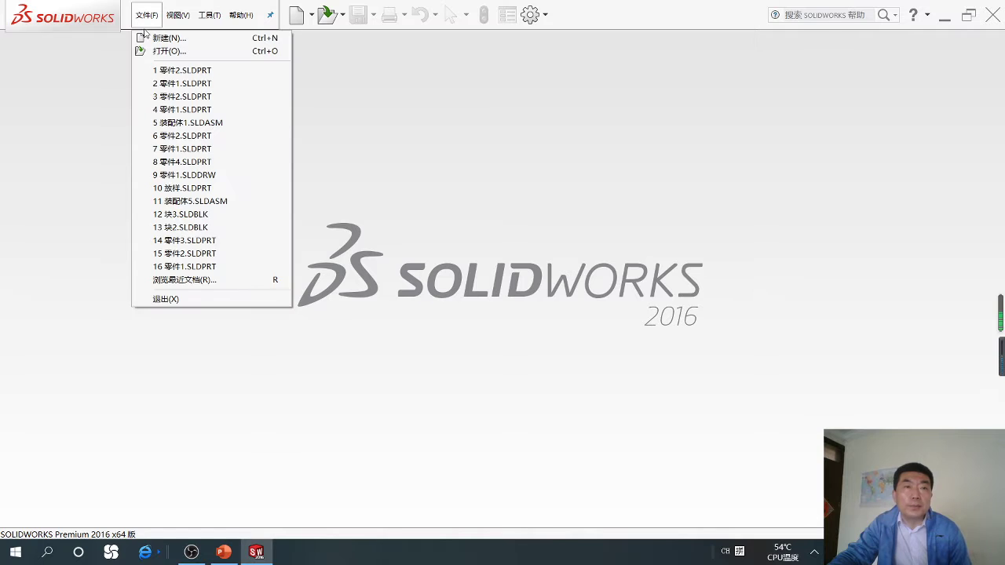
pyautogui.click(160, 38)
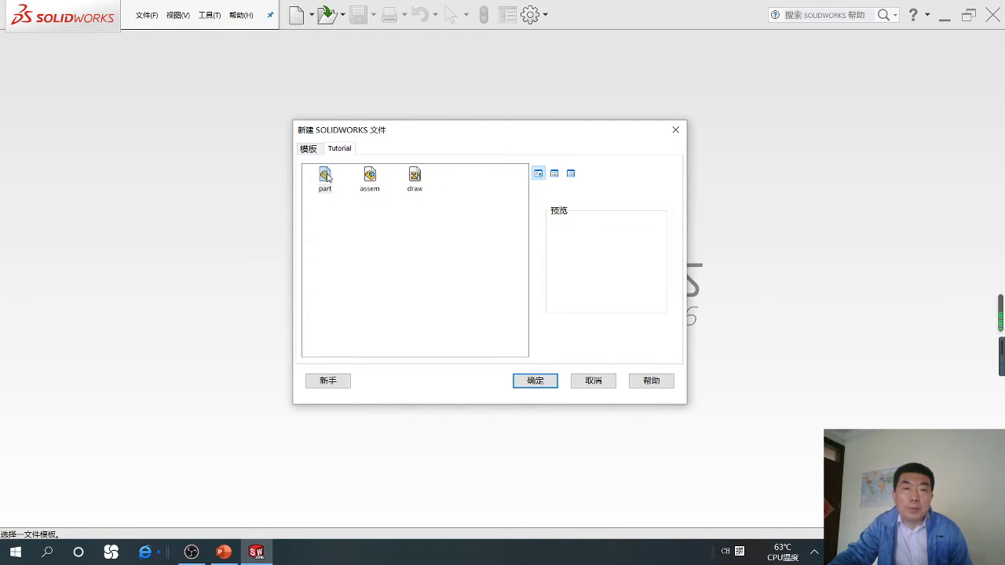
pyautogui.click(531, 383)
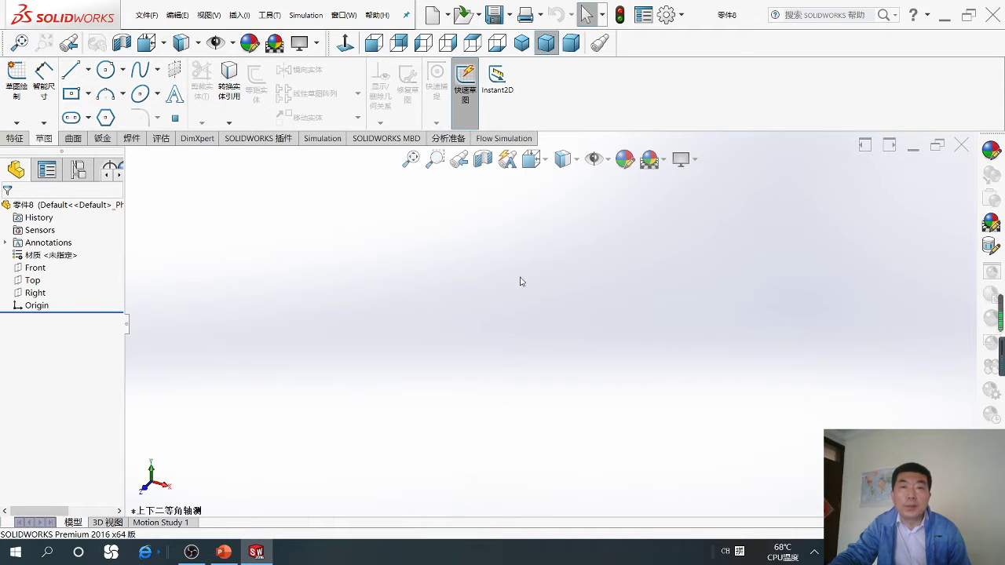
# Step: Set the part's document units to the MMGS (millimetre, gram, second) system
pyautogui.click(666, 14)
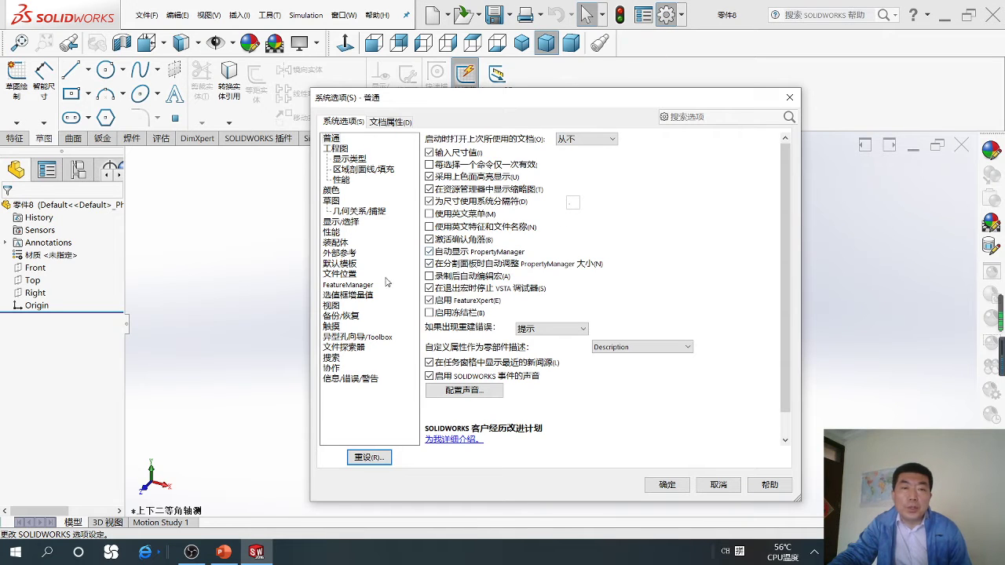
pyautogui.click(390, 124)
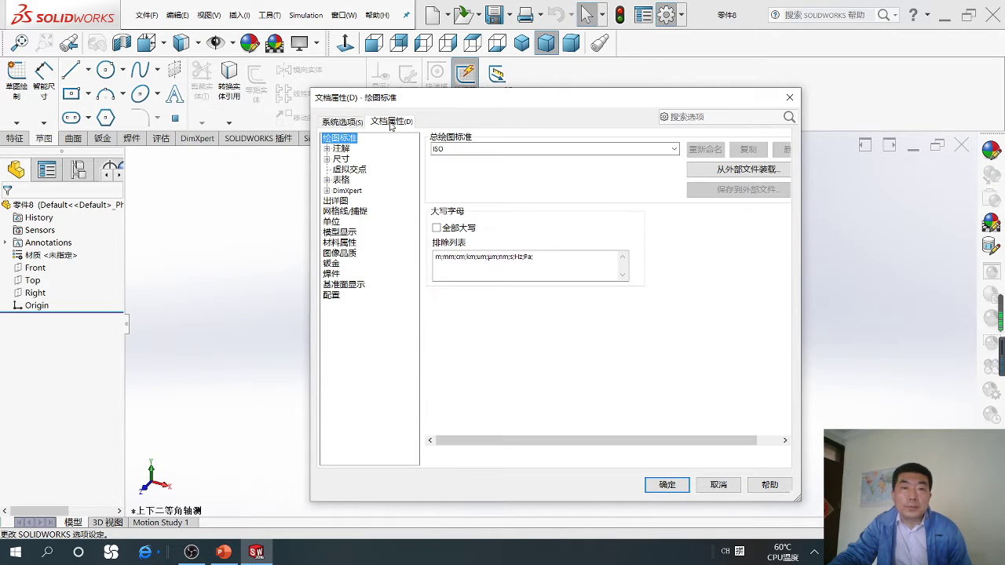
pyautogui.click(333, 223)
pyautogui.click(437, 171)
pyautogui.click(668, 485)
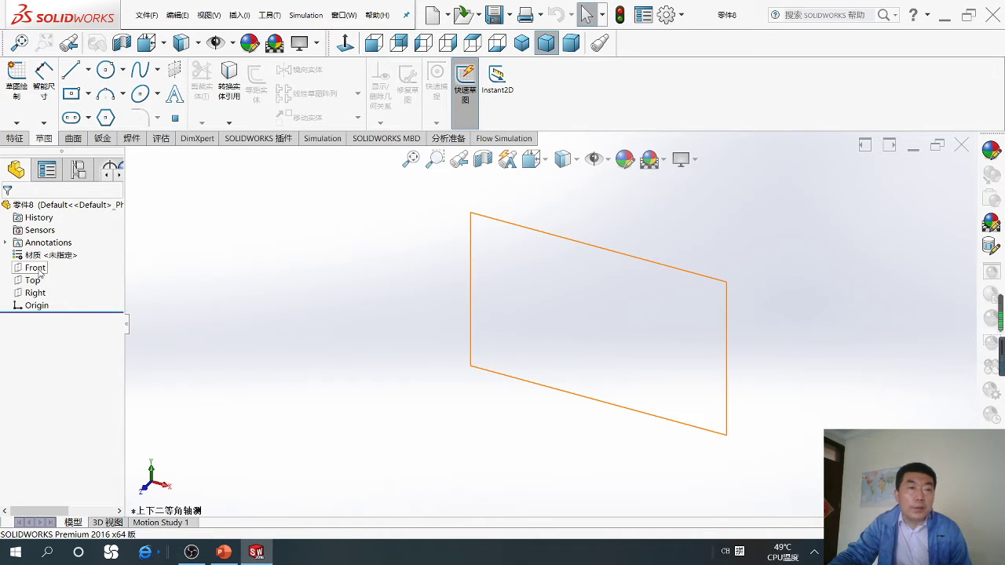
# Step: Start a new sketch on the Front plane
pyautogui.rightClick(39, 272)
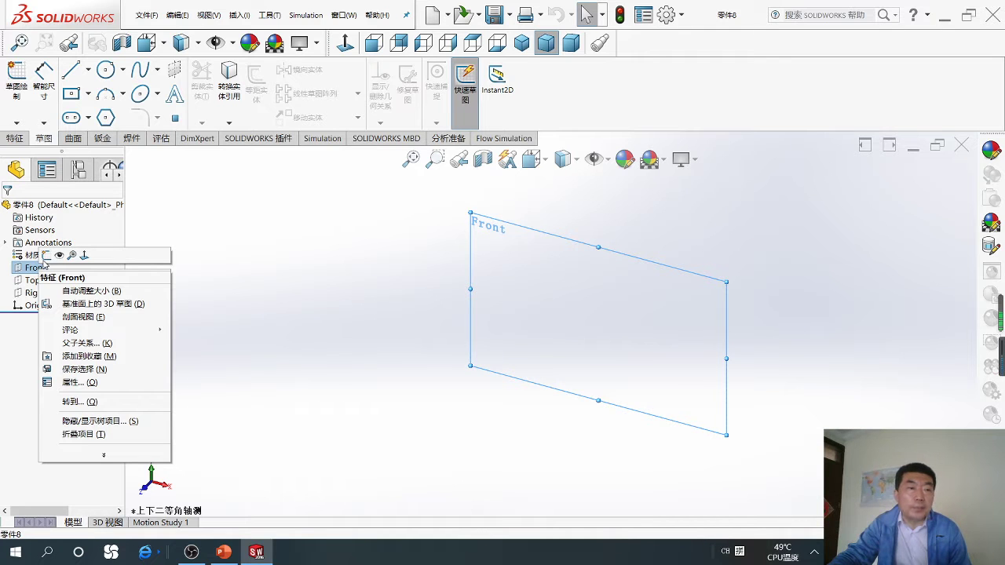
pyautogui.click(47, 257)
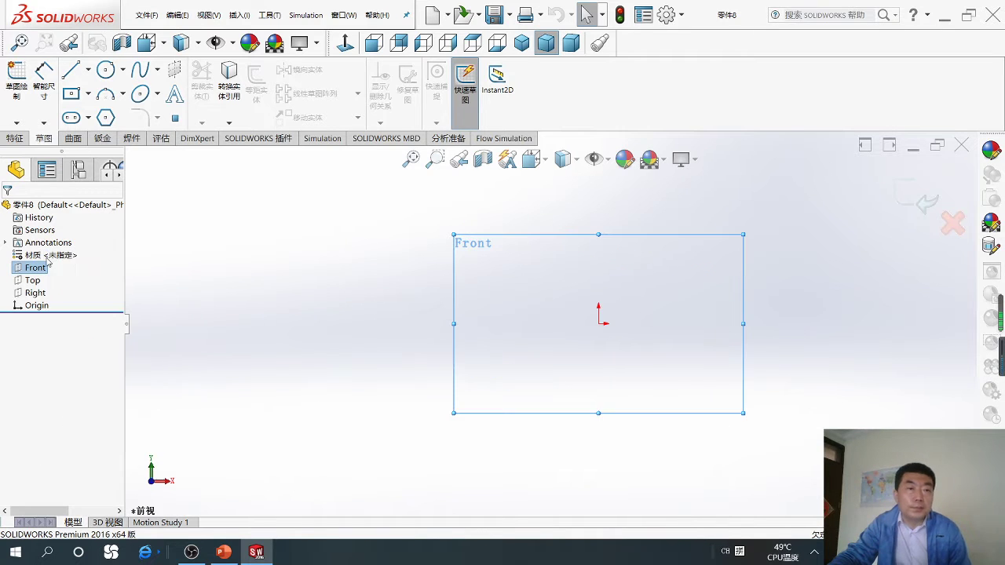
pyautogui.click(323, 269)
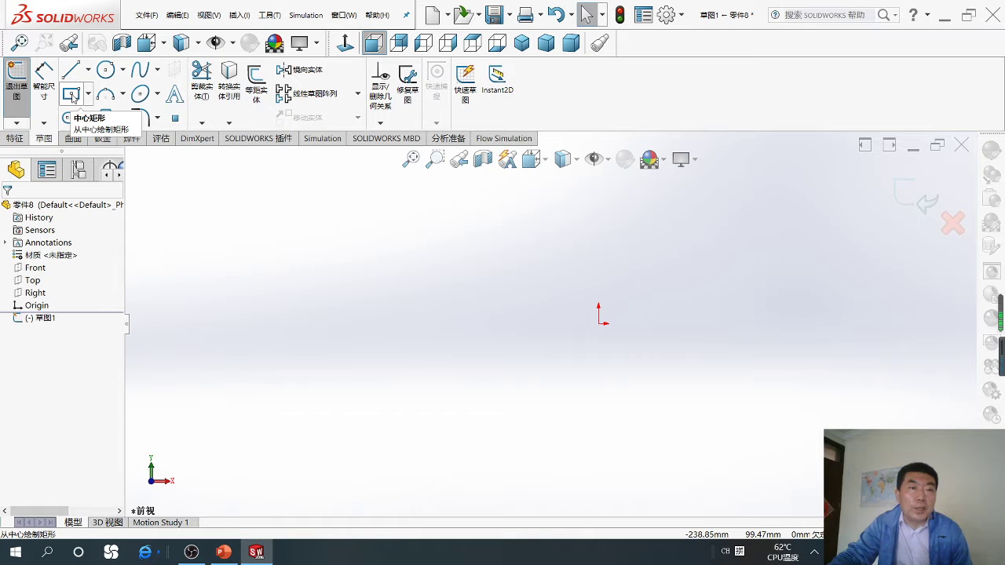
# Step: Draw a center rectangle anchored at the origin
pyautogui.click(72, 95)
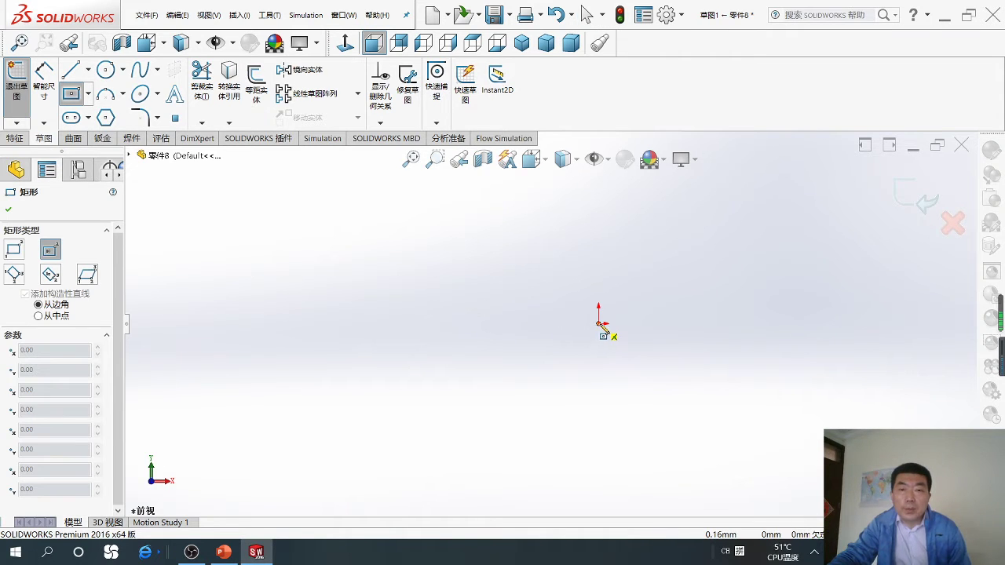
pyautogui.click(598, 324)
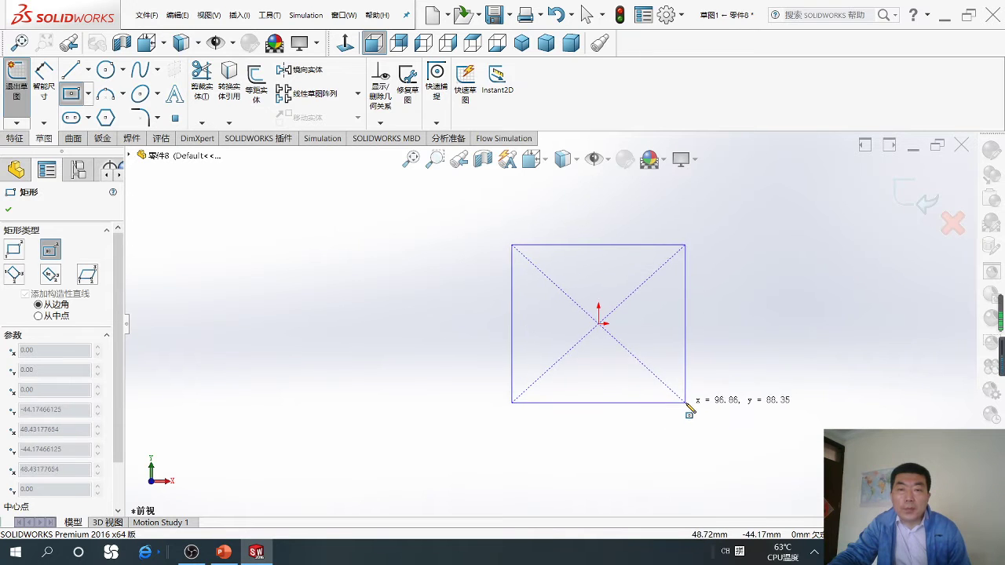
pyautogui.click(689, 403)
pyautogui.rightClick(691, 407)
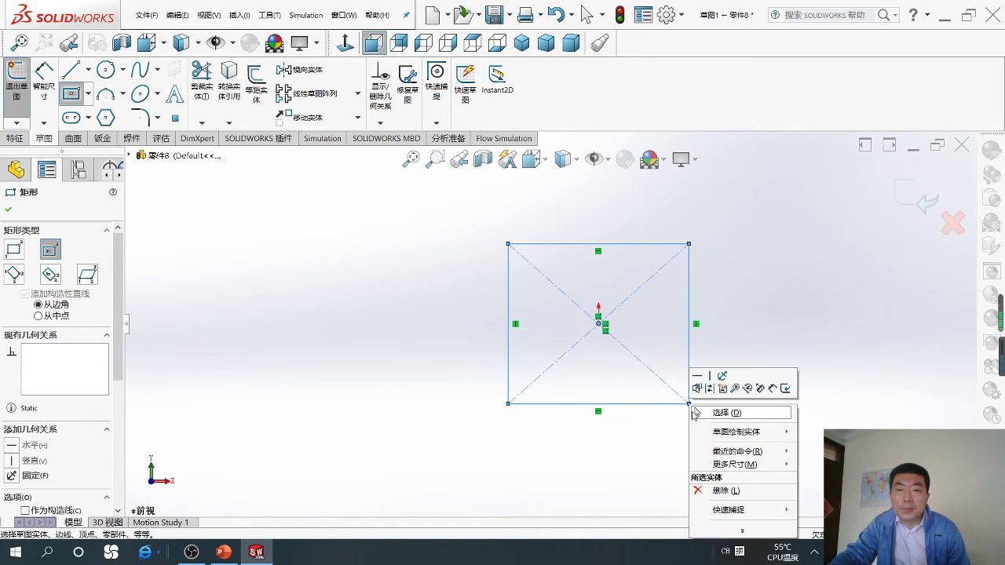
pyautogui.click(719, 414)
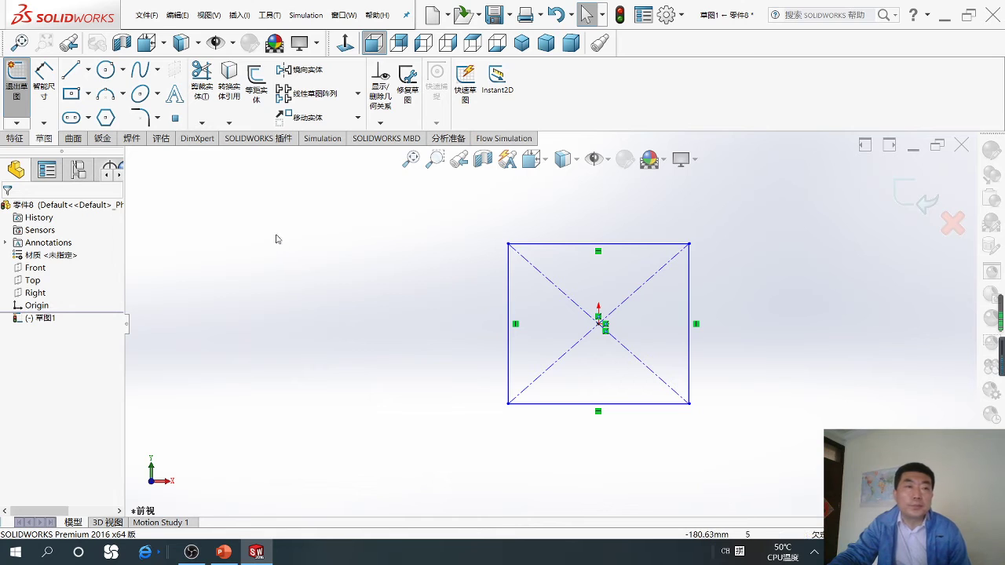
# Step: Dimension the rectangle's left edge and top edge to 100 mm each
pyautogui.click(44, 78)
pyautogui.click(509, 322)
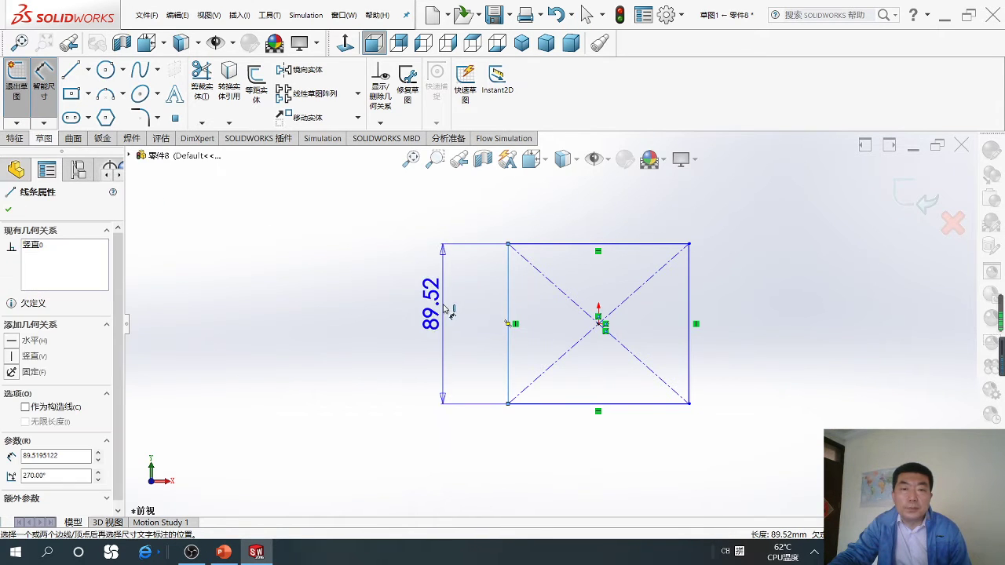
pyautogui.click(452, 317)
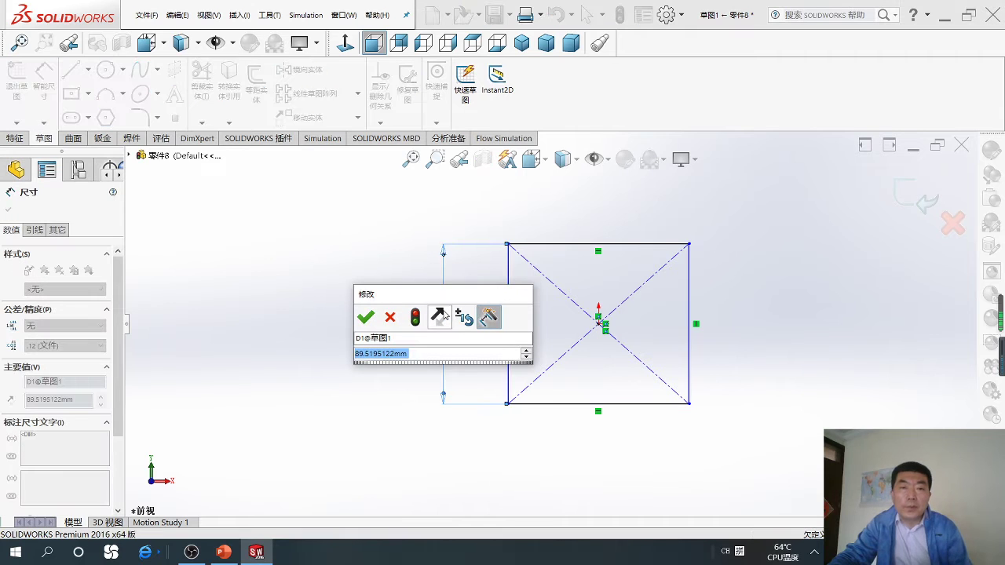
pyautogui.write('100')
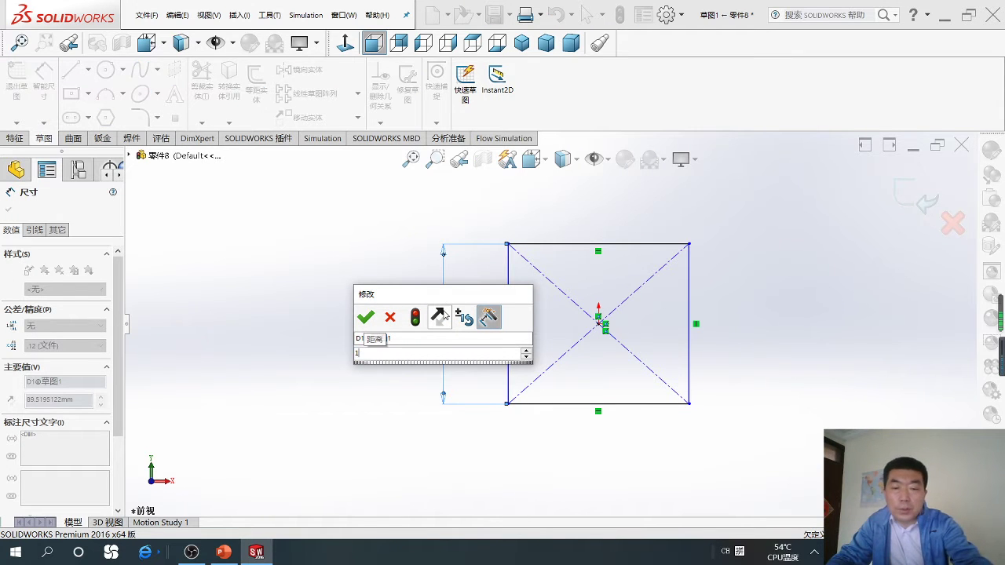
pyautogui.click(365, 316)
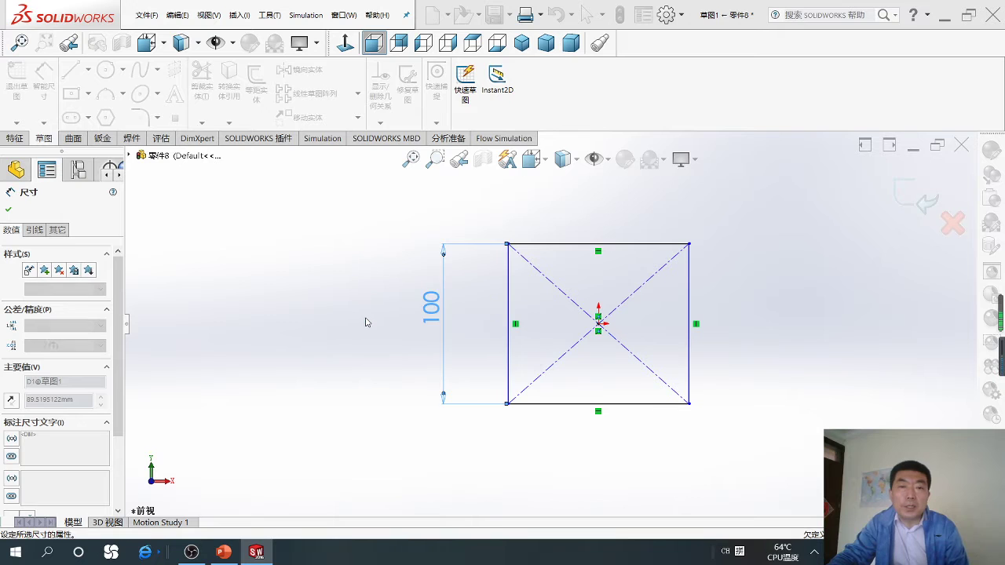
pyautogui.click(600, 247)
pyautogui.click(600, 209)
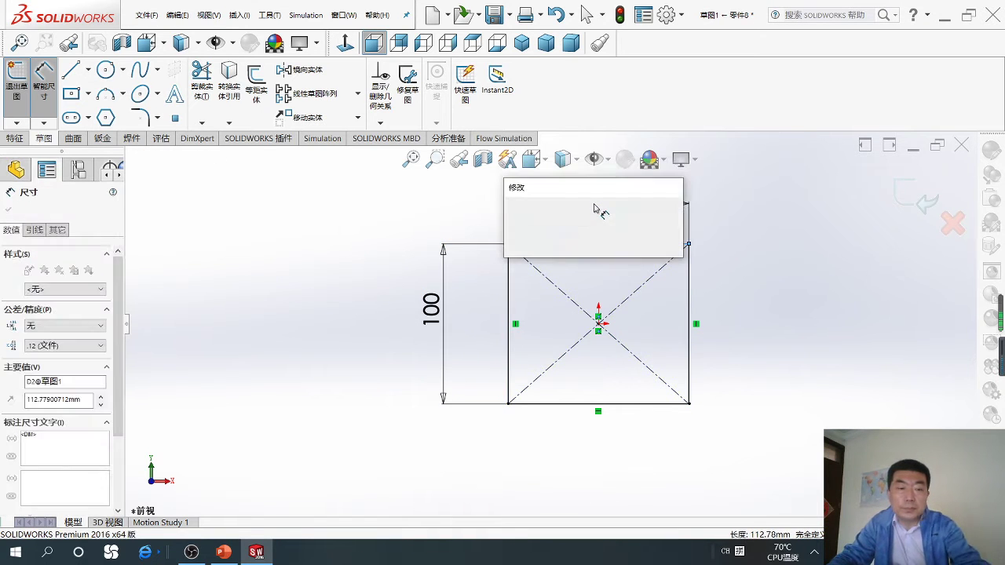
pyautogui.write('100')
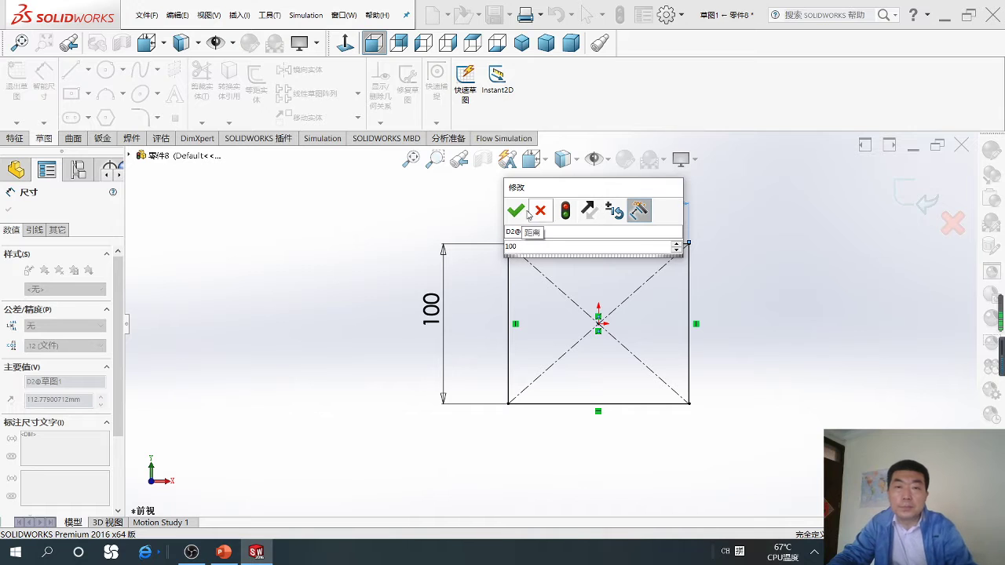
pyautogui.click(516, 211)
pyautogui.click(366, 285)
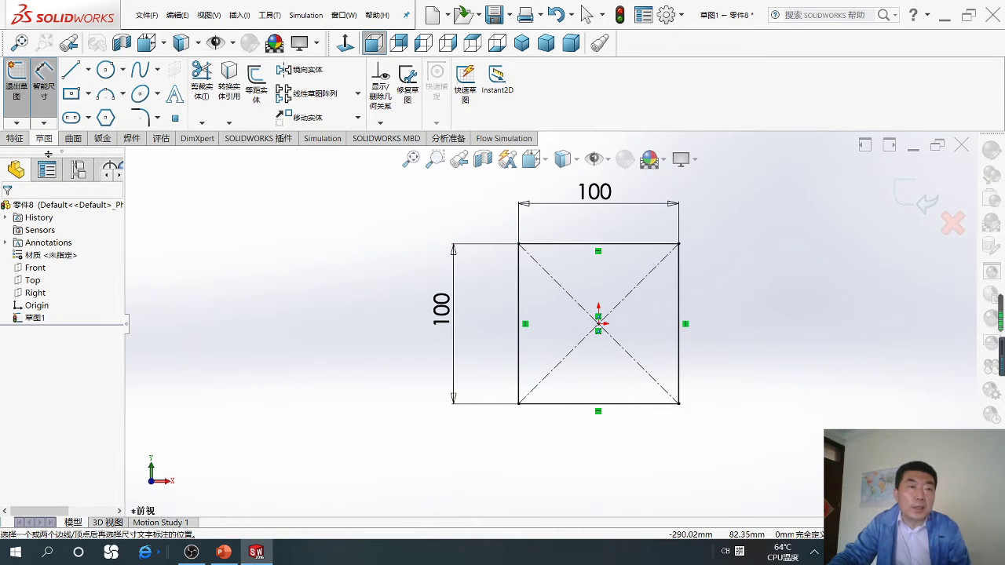
# Step: Extrude the 100 mm square sketch 100 mm deep as an Extruded Boss/Base
pyautogui.click(14, 139)
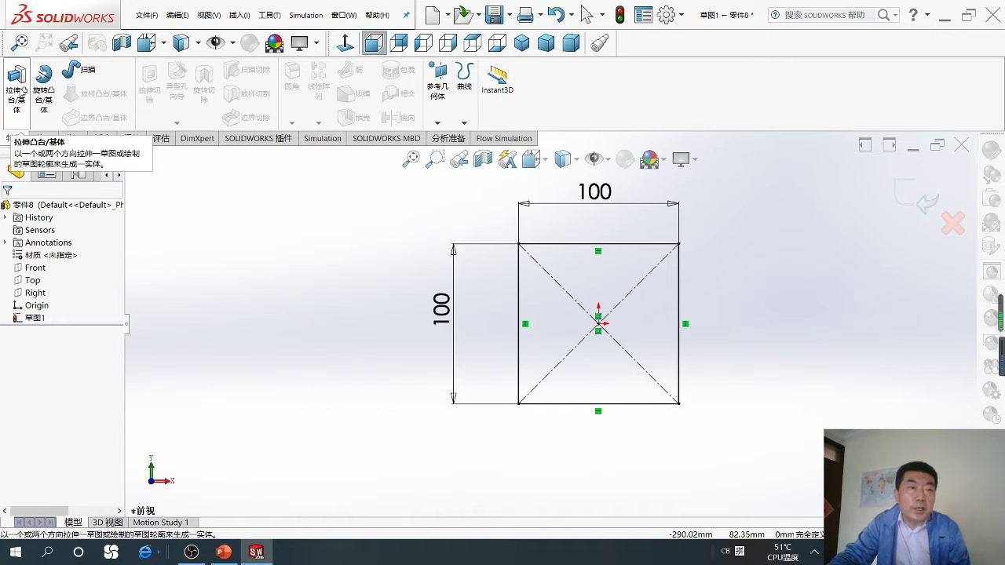
pyautogui.click(17, 86)
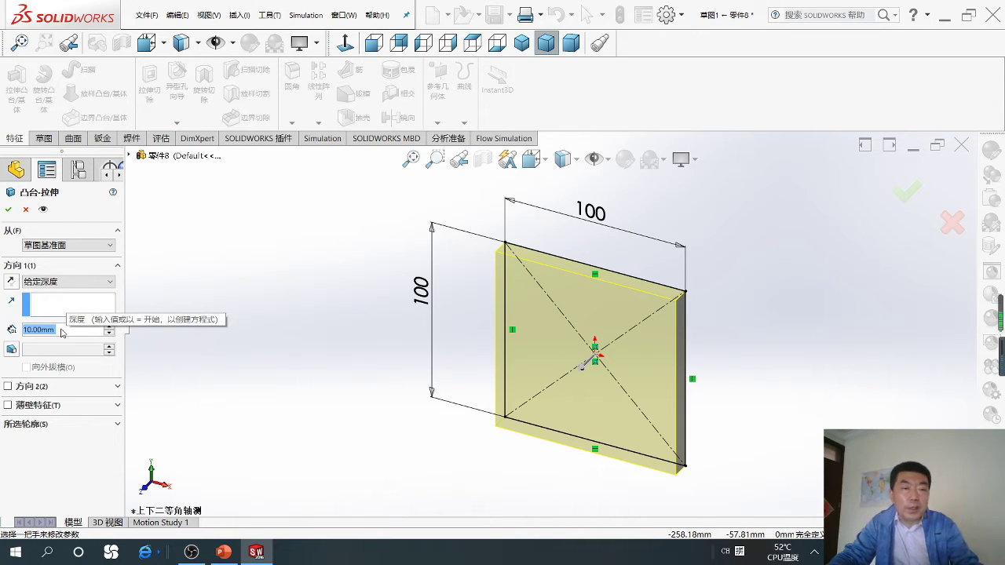
pyautogui.write('100')
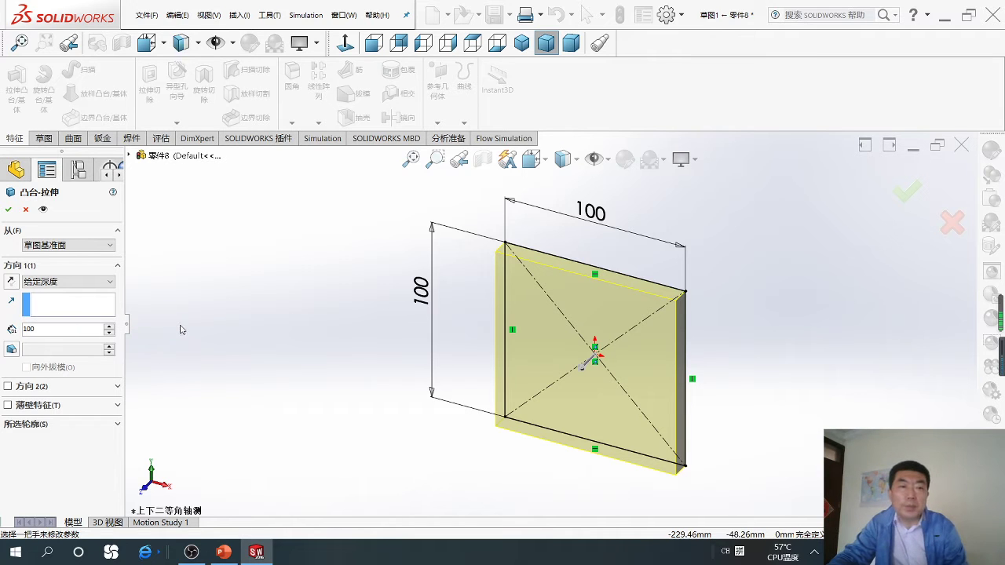
pyautogui.click(10, 210)
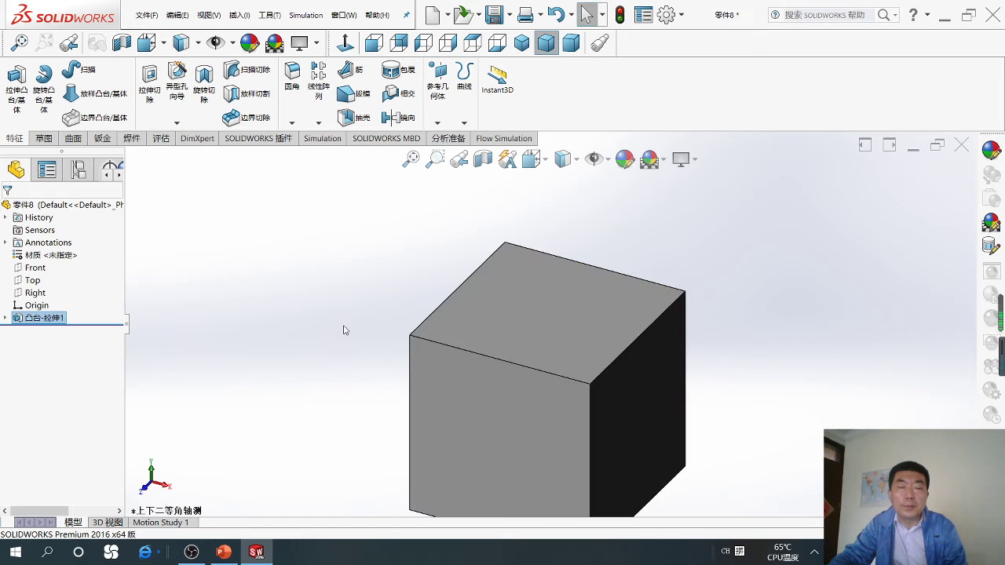
pyautogui.moveTo(360, 354)
pyautogui.mouseDown(button='middle')
pyautogui.moveTo(507, 414)
pyautogui.moveTo(586, 384)
pyautogui.moveTo(398, 321)
pyautogui.moveTo(474, 417)
pyautogui.moveTo(577, 321)
pyautogui.moveTo(382, 359)
pyautogui.moveTo(532, 440)
pyautogui.moveTo(689, 413)
pyautogui.moveTo(648, 431)
pyautogui.moveTo(447, 353)
pyautogui.moveTo(391, 319)
pyautogui.moveTo(403, 416)
pyautogui.mouseUp(button='middle')
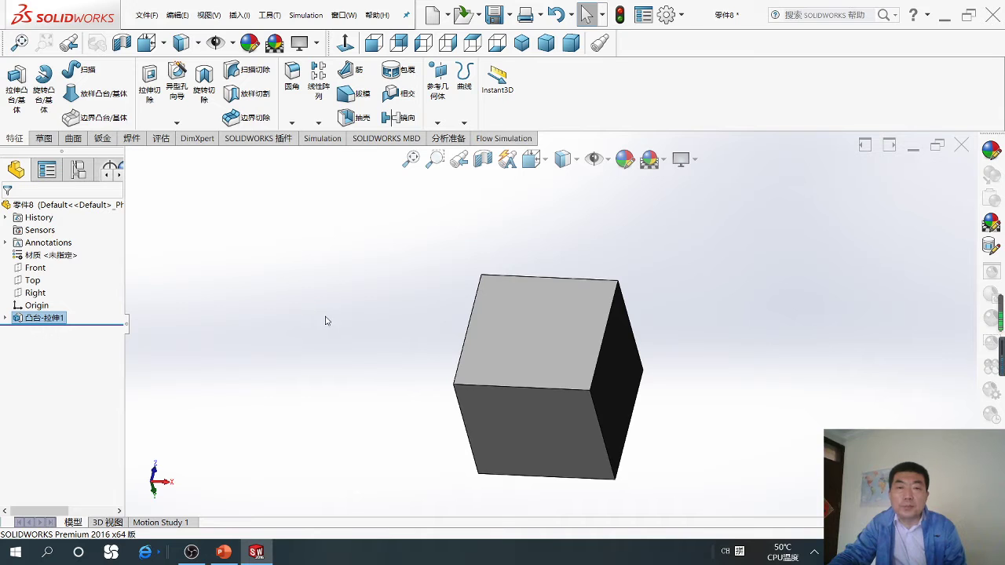
# Step: Sketch on the cube's top face, viewed Normal To, with a circle at the face centre
pyautogui.click(533, 324)
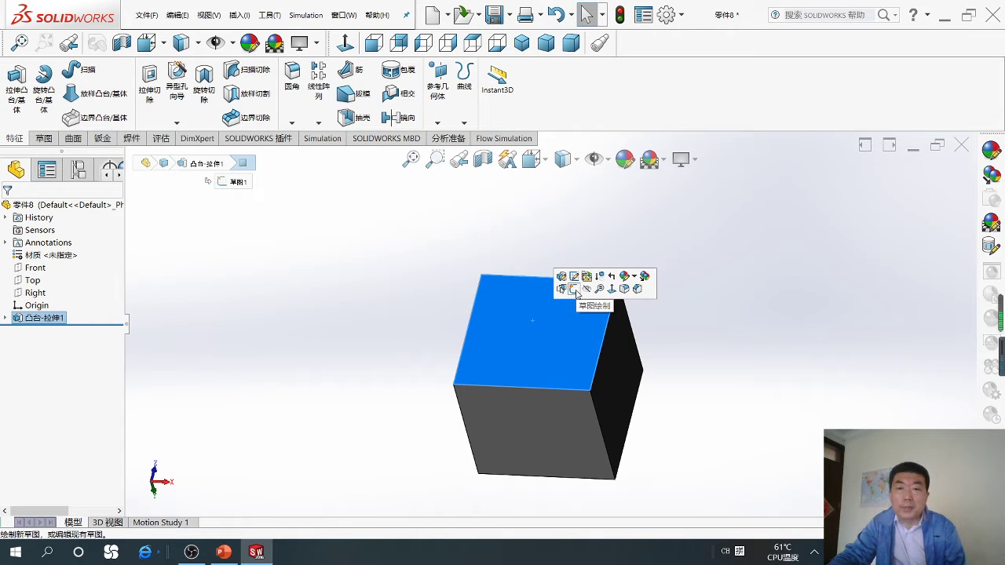
pyautogui.click(575, 289)
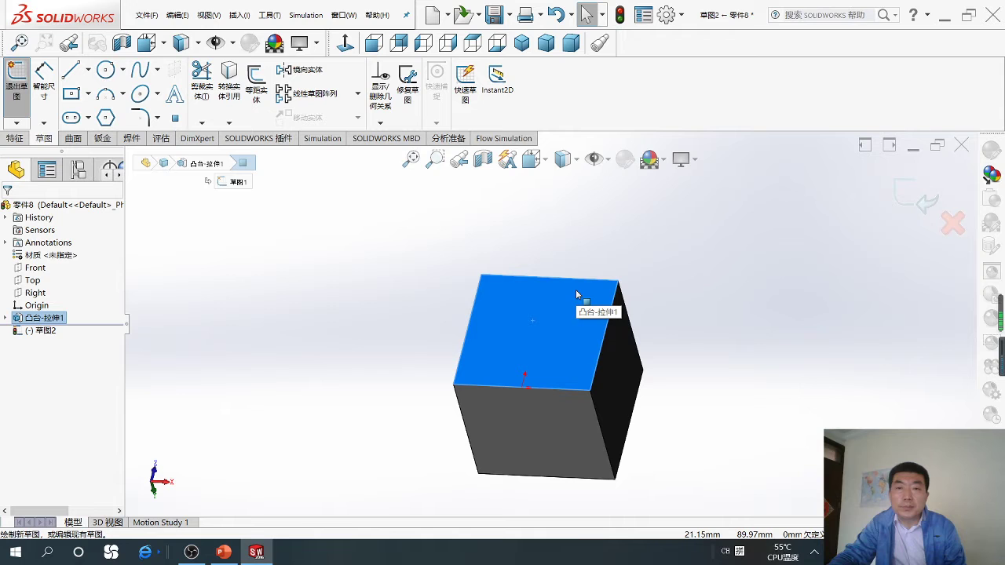
pyautogui.click(345, 42)
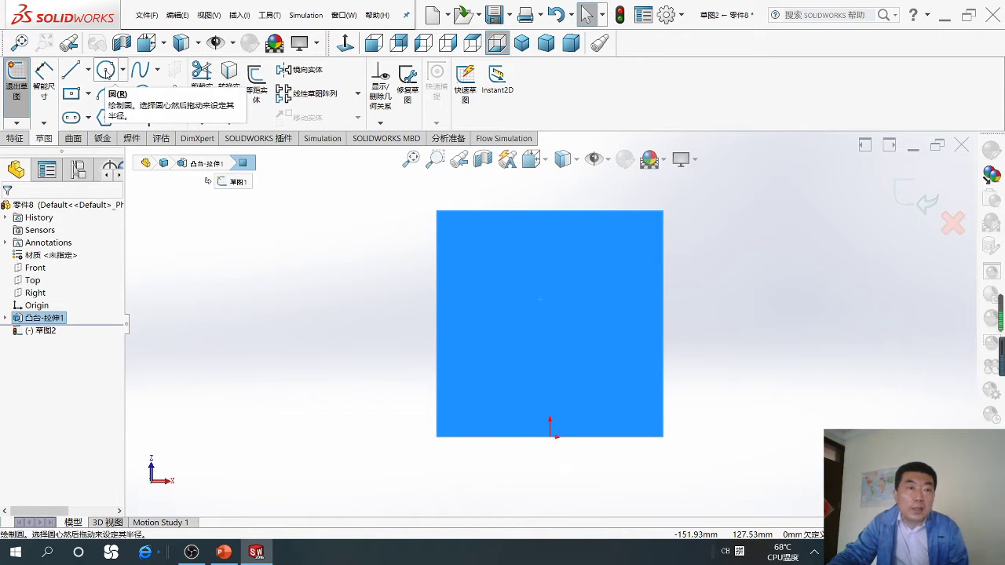
pyautogui.click(105, 70)
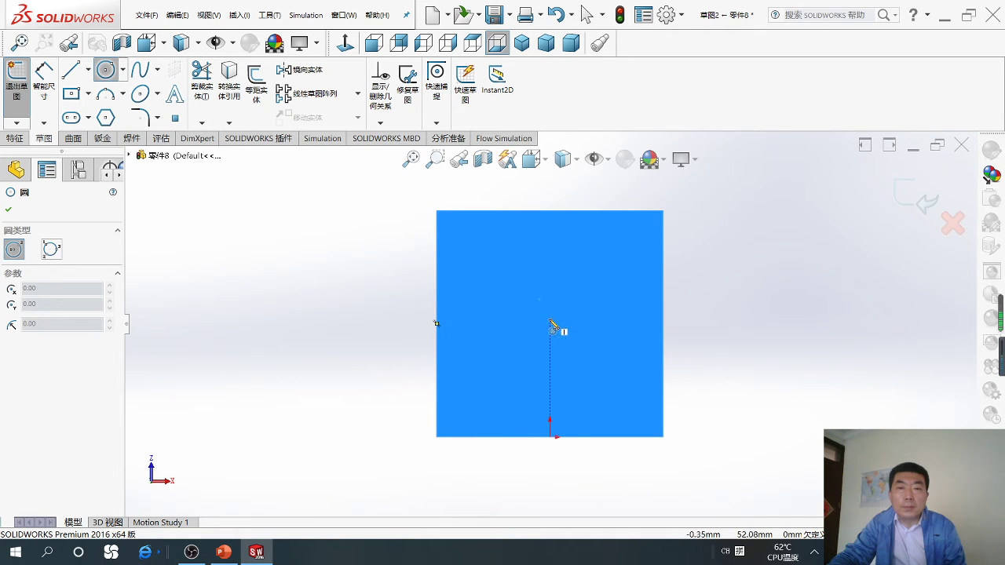
pyautogui.click(551, 323)
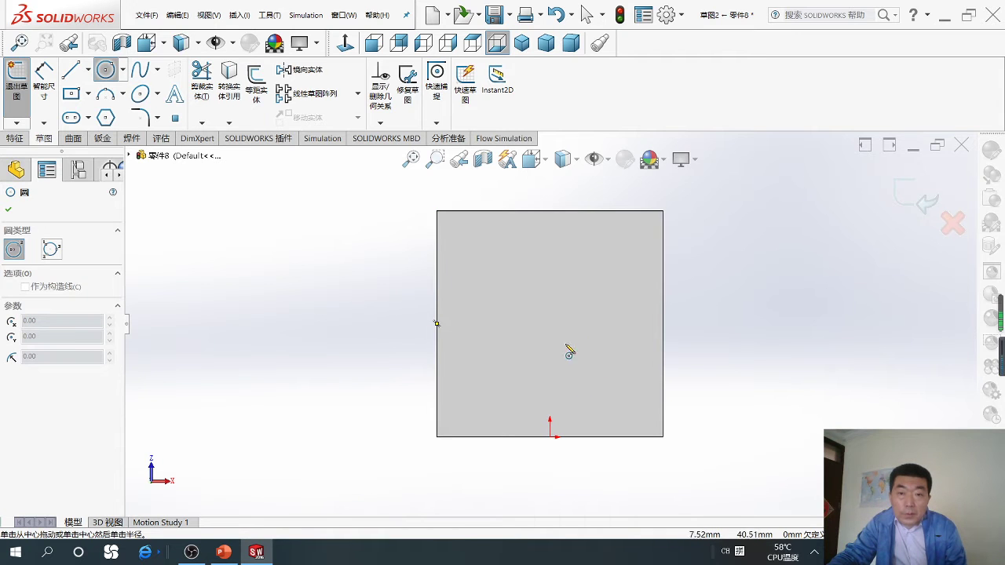
pyautogui.click(551, 324)
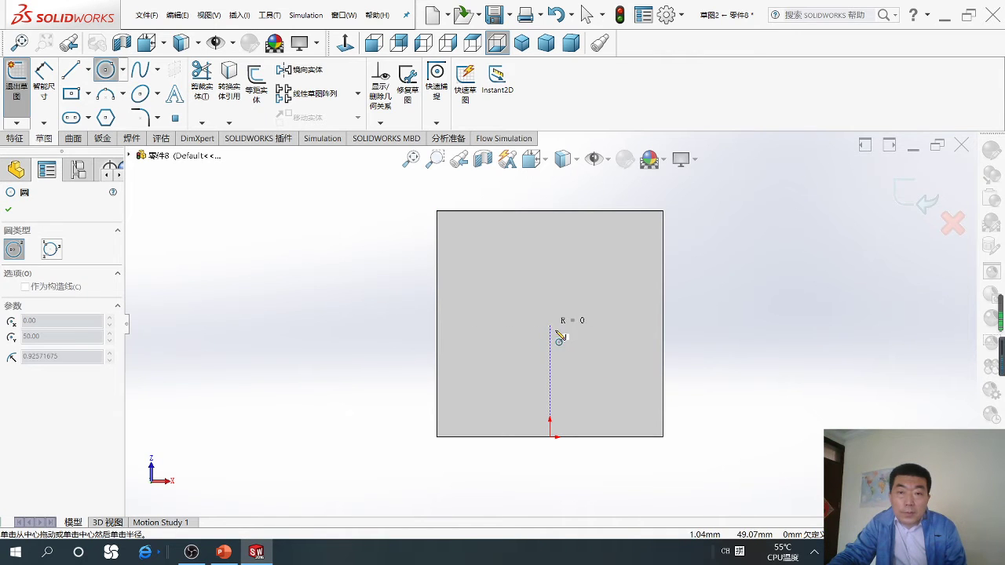
pyautogui.click(589, 393)
pyautogui.rightClick(586, 392)
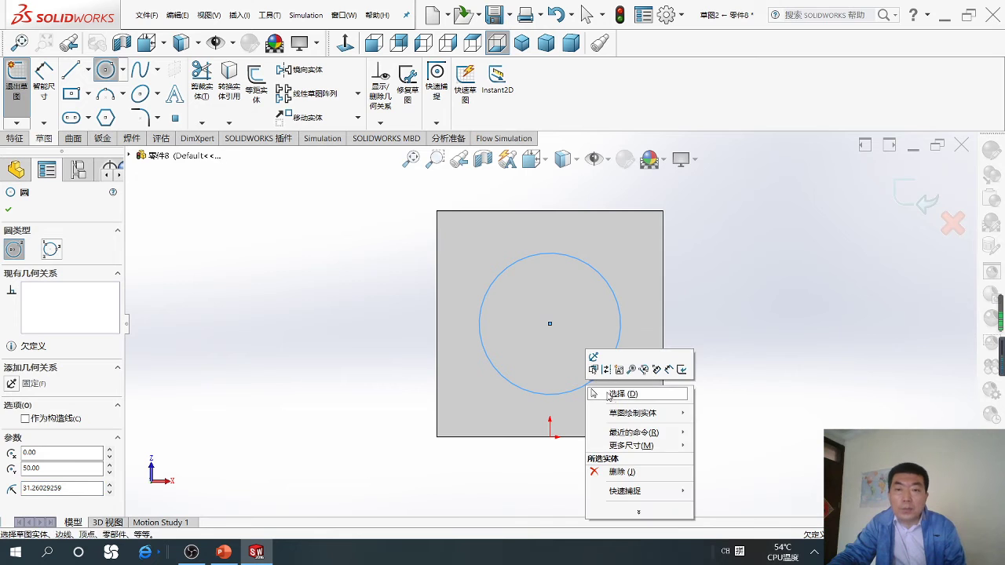
pyautogui.click(617, 395)
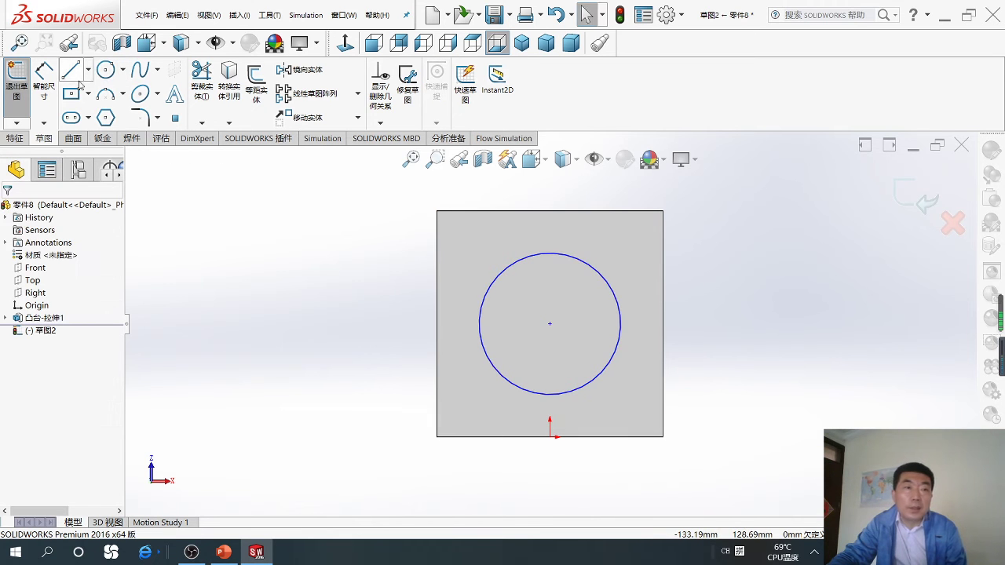
# Step: Dimension the circle's diameter to 60 mm
pyautogui.click(45, 91)
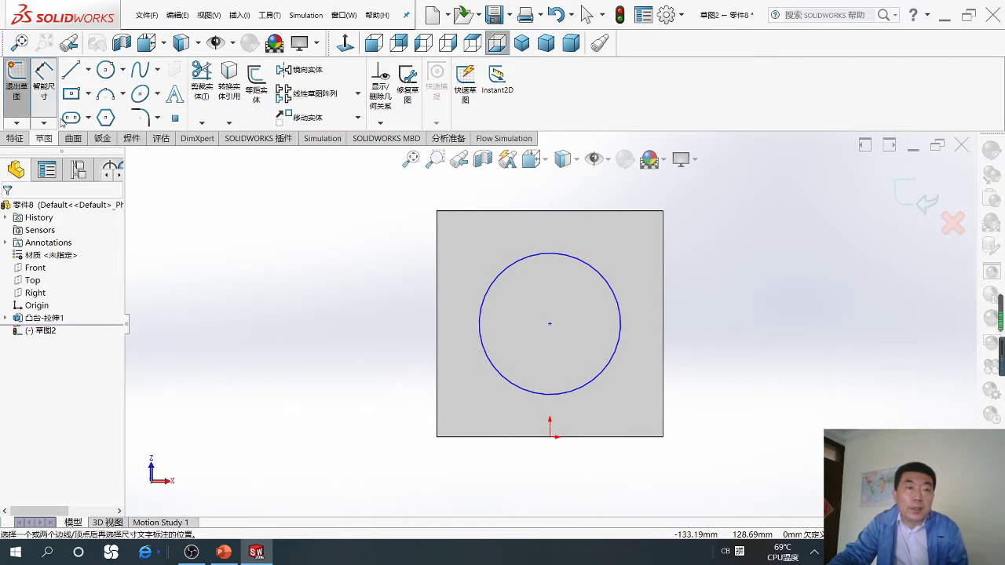
pyautogui.click(489, 289)
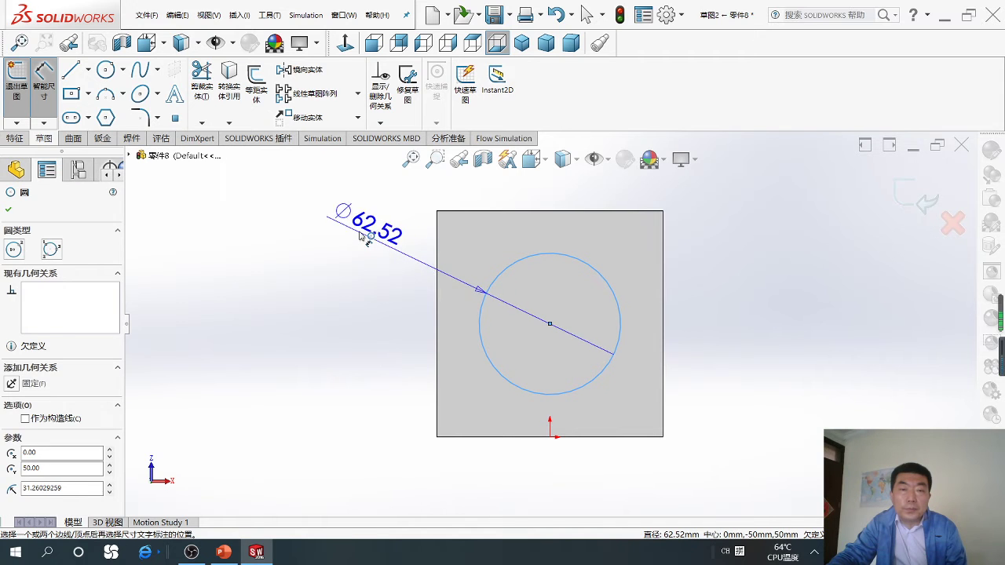
pyautogui.click(362, 237)
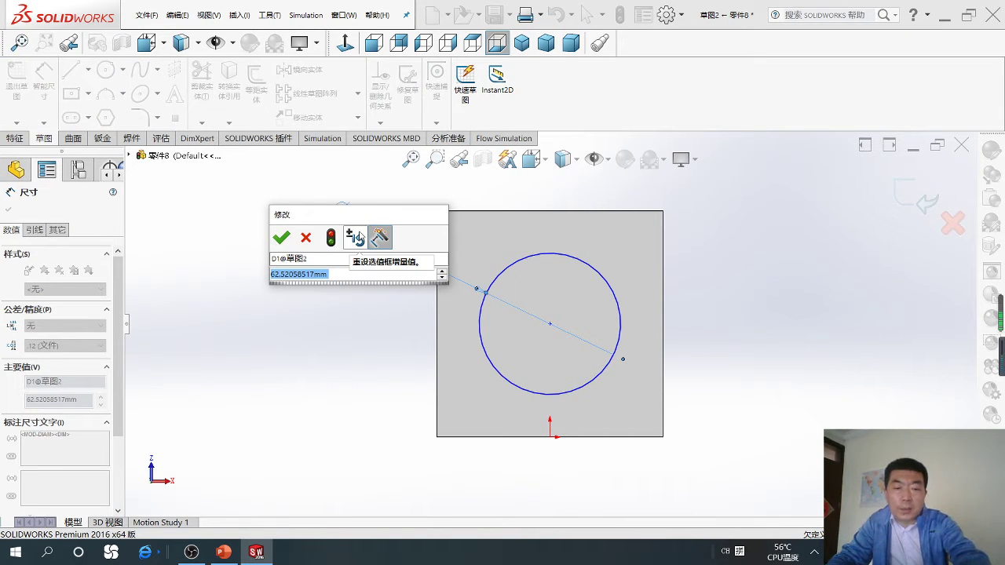
pyautogui.write('60')
pyautogui.click(282, 239)
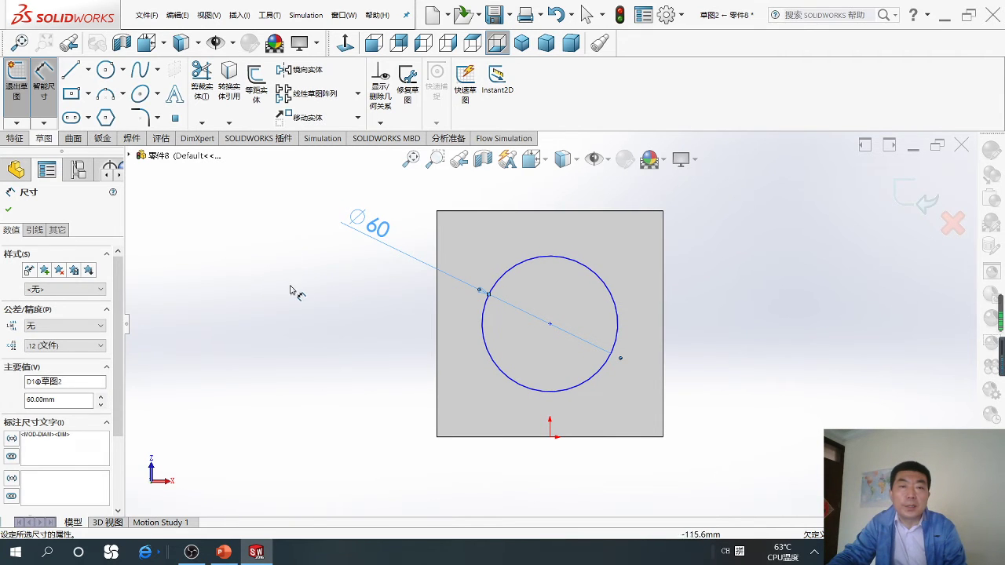
pyautogui.press('Escape')
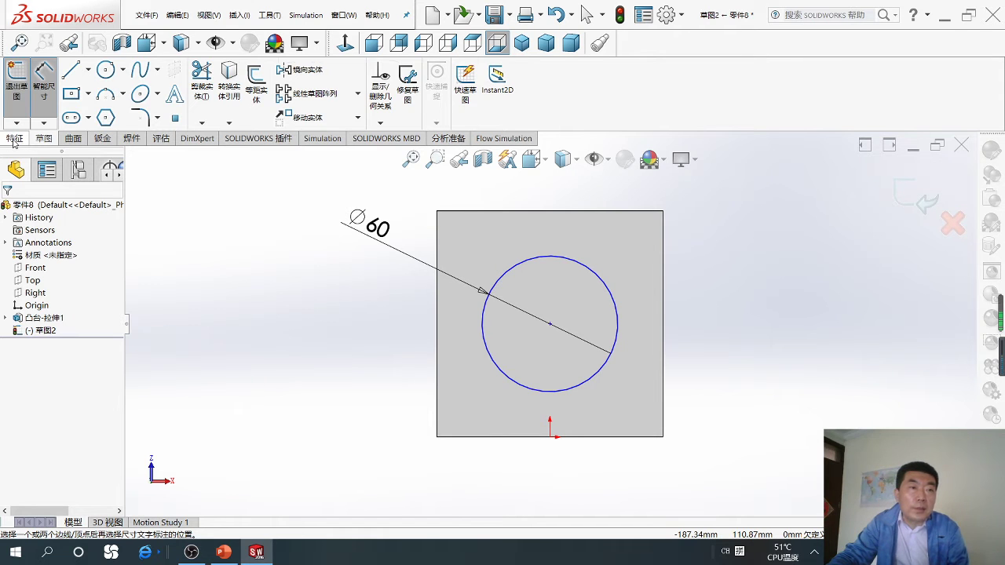
# Step: Extruded Cut the 60 mm circle with end condition Through All
pyautogui.click(14, 139)
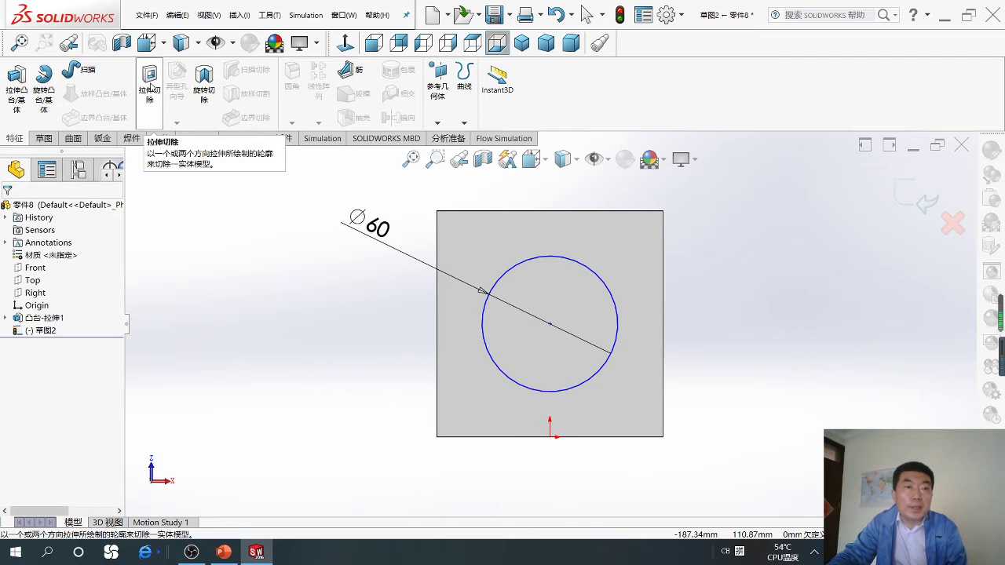
pyautogui.click(150, 86)
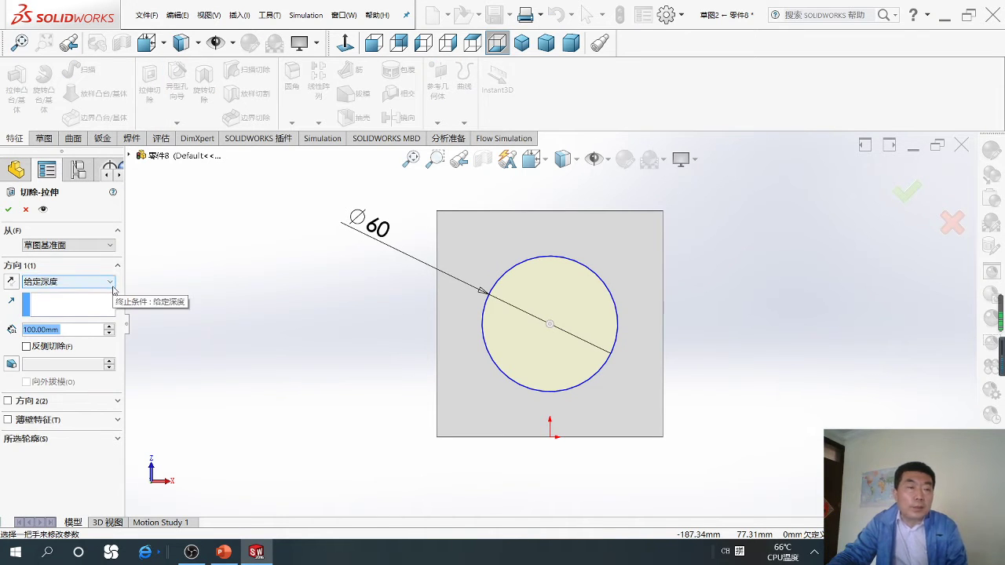
pyautogui.click(110, 284)
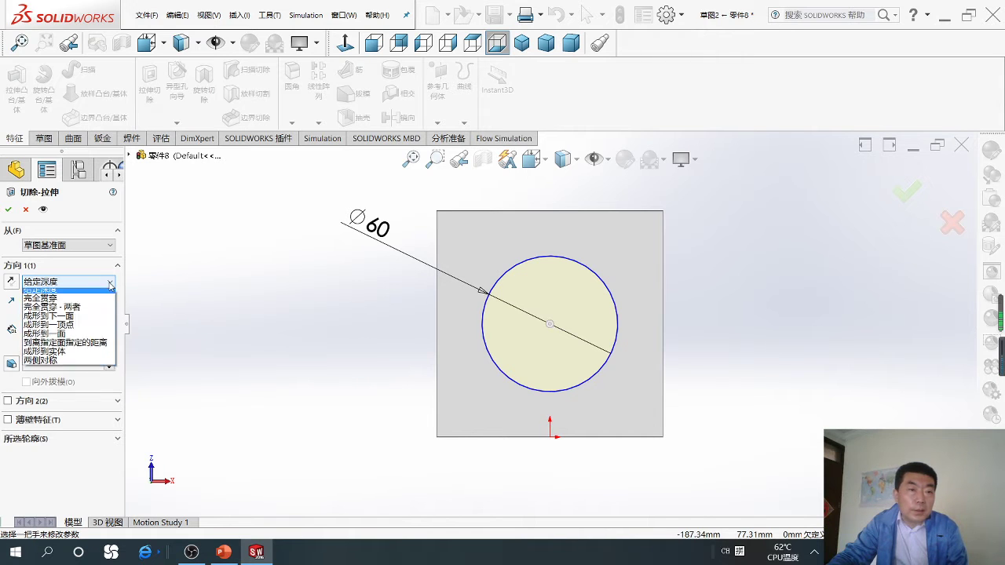
pyautogui.click(55, 303)
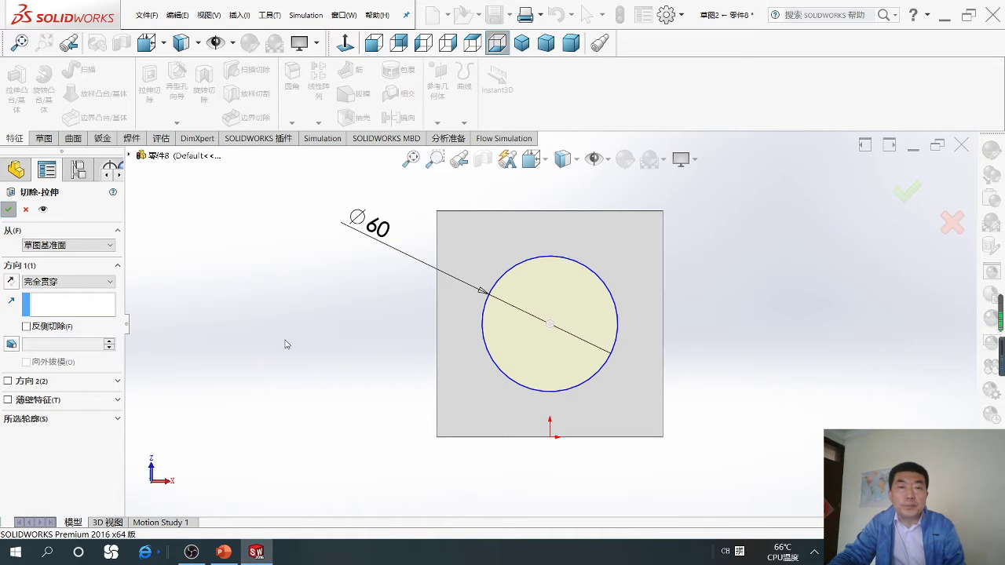
pyautogui.press('Return')
# Step: Sketch on a side face of the cube, viewed Normal To, with a circle at its centre
pyautogui.moveTo(290, 348)
pyautogui.mouseDown(button='middle')
pyautogui.moveTo(356, 343)
pyautogui.moveTo(453, 359)
pyautogui.moveTo(341, 350)
pyautogui.moveTo(393, 371)
pyautogui.moveTo(456, 377)
pyautogui.moveTo(348, 366)
pyautogui.moveTo(405, 388)
pyautogui.moveTo(306, 359)
pyautogui.moveTo(386, 359)
pyautogui.moveTo(406, 336)
pyautogui.moveTo(350, 330)
pyautogui.moveTo(399, 344)
pyautogui.moveTo(392, 325)
pyautogui.moveTo(413, 337)
pyautogui.moveTo(380, 333)
pyautogui.mouseUp(button='middle')
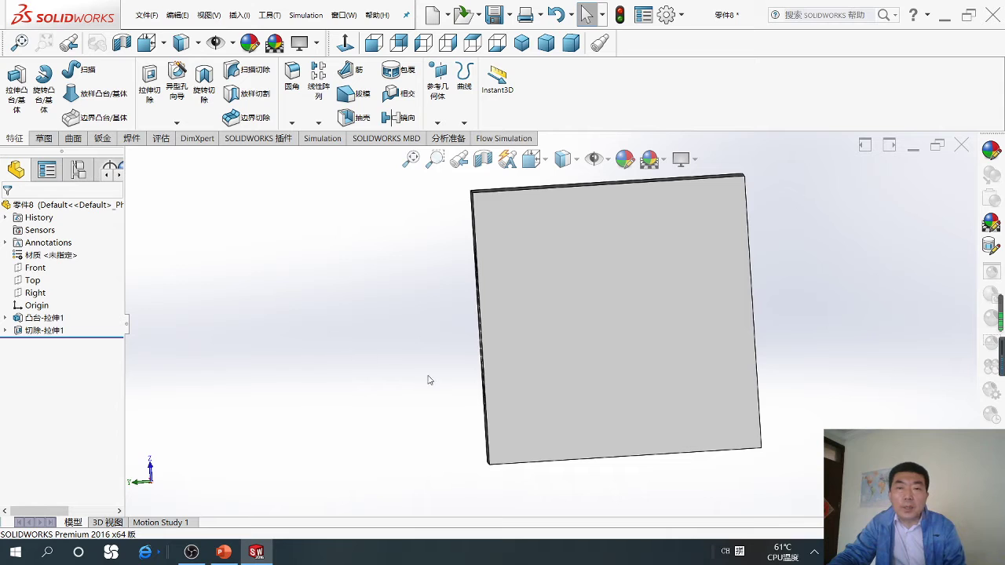
pyautogui.click(606, 300)
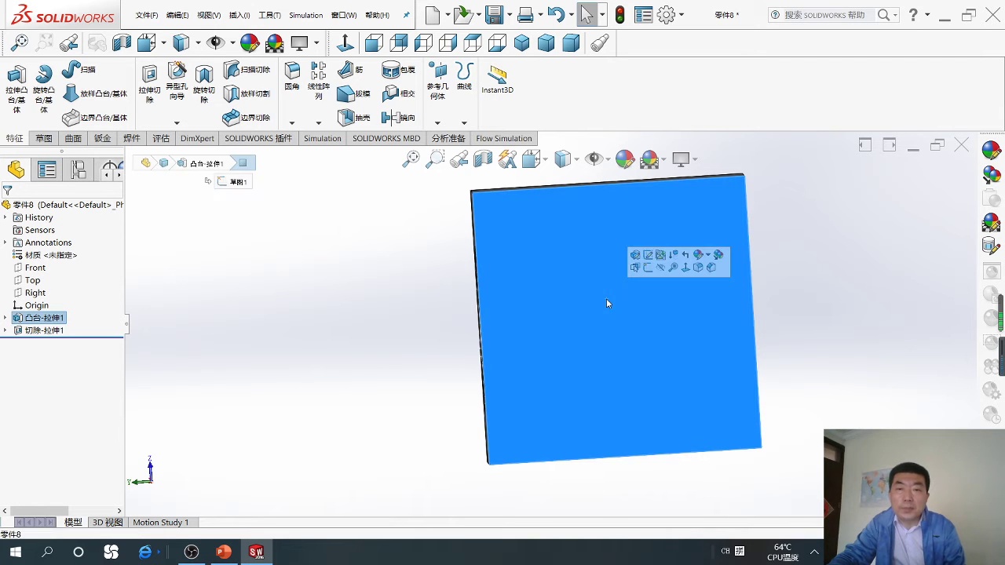
pyautogui.click(648, 268)
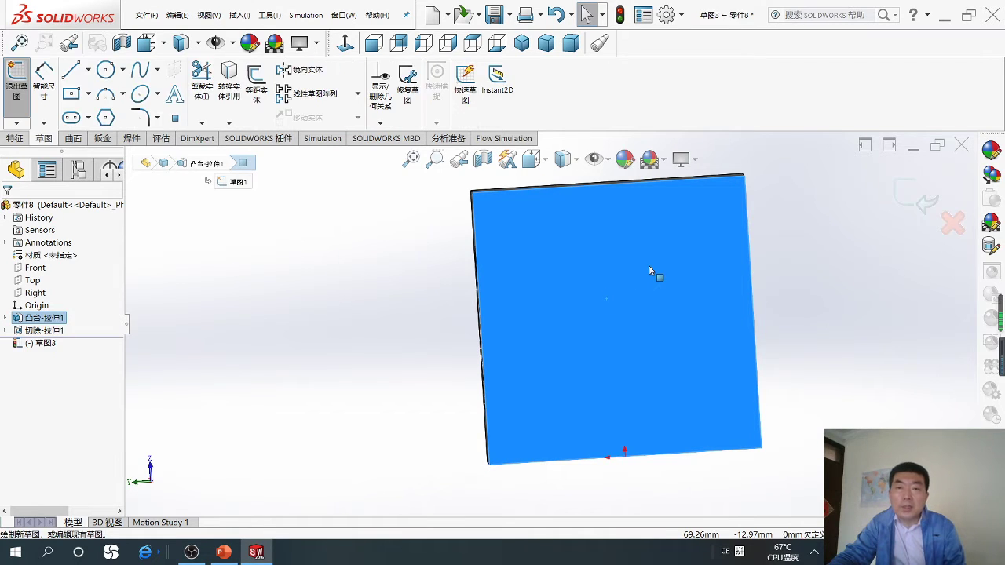
pyautogui.click(346, 45)
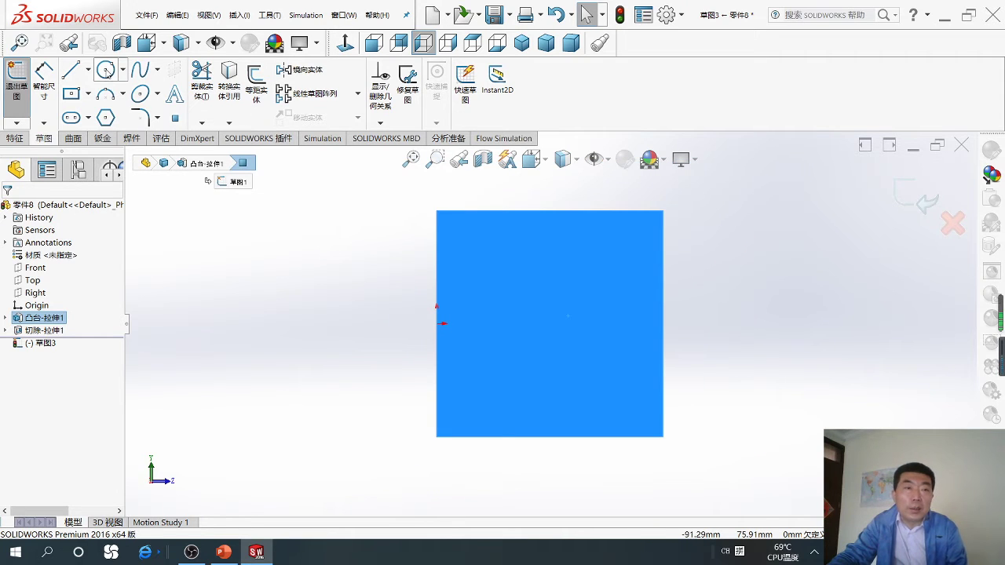
pyautogui.click(106, 71)
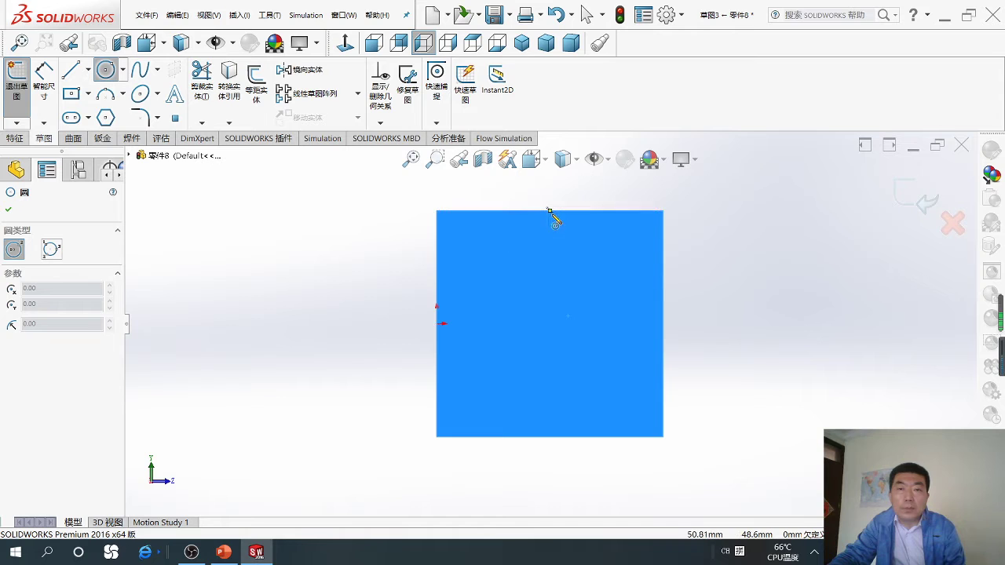
pyautogui.click(552, 325)
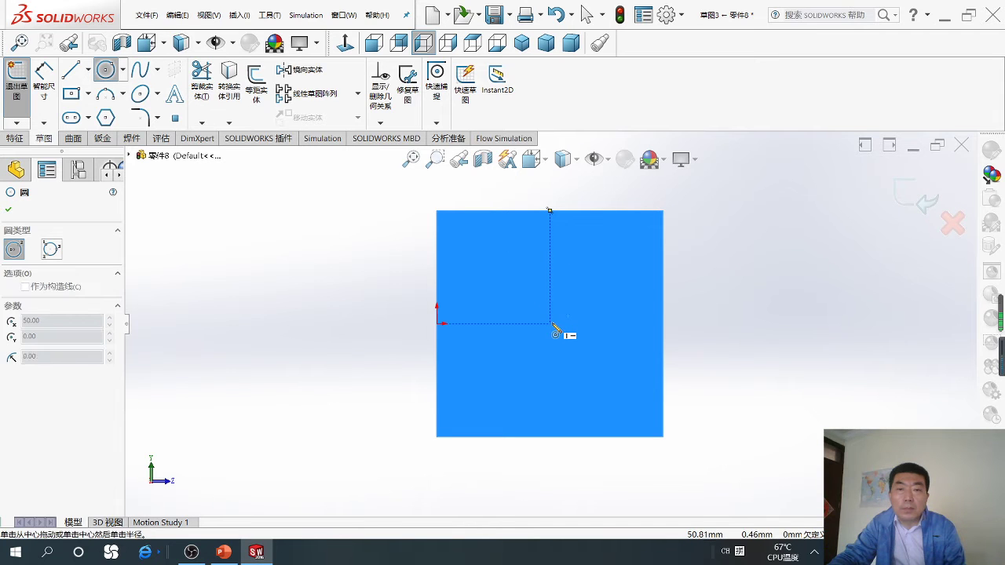
pyautogui.click(597, 377)
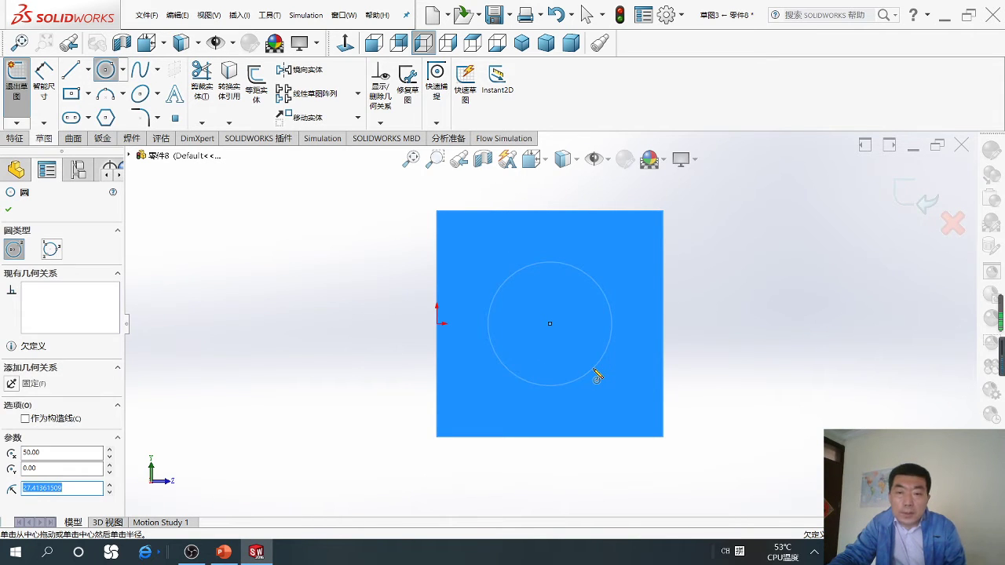
pyautogui.rightClick(597, 378)
pyautogui.click(618, 379)
# Step: Dimension the side-face circle's diameter to 60 mm
pyautogui.click(44, 79)
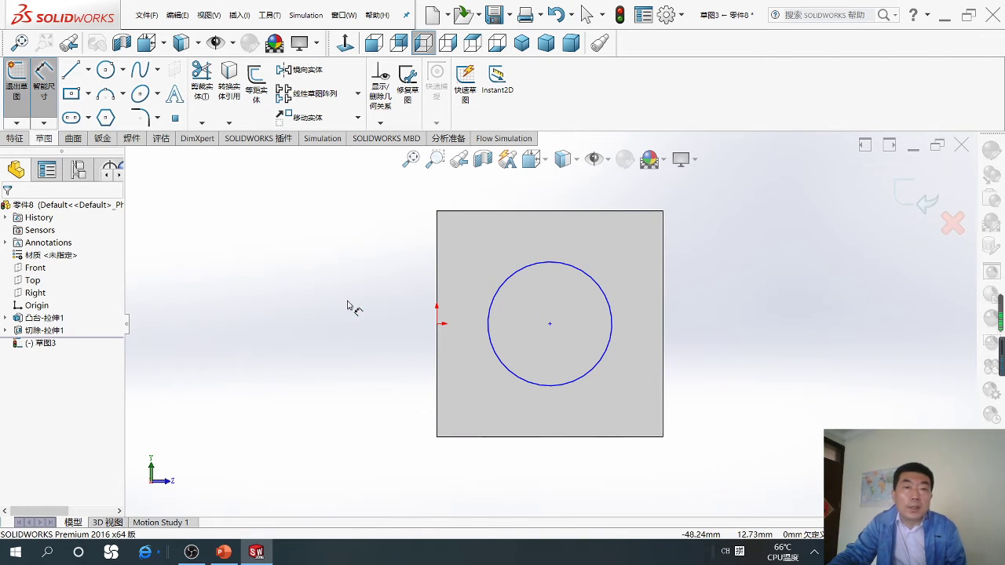
pyautogui.click(493, 310)
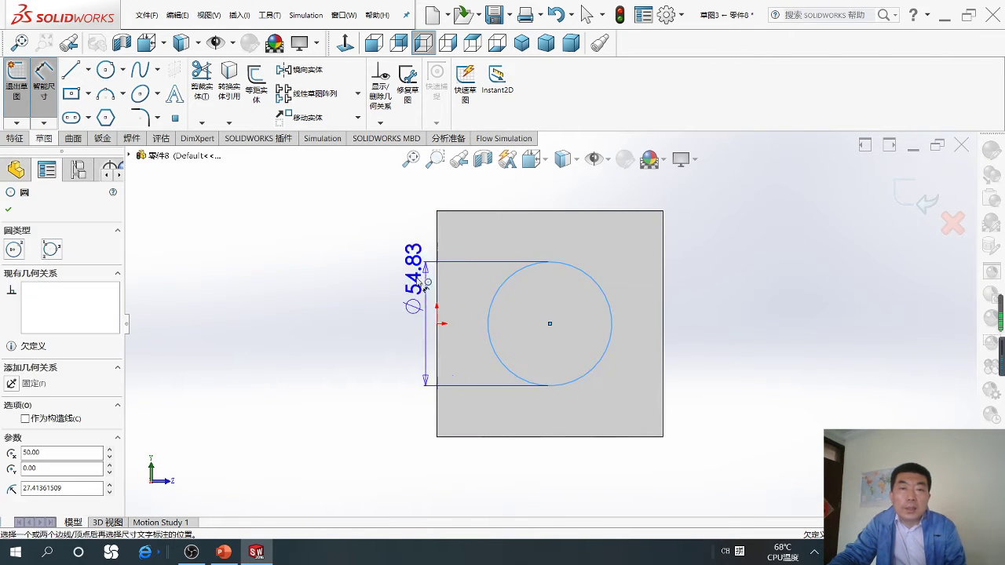
pyautogui.click(369, 228)
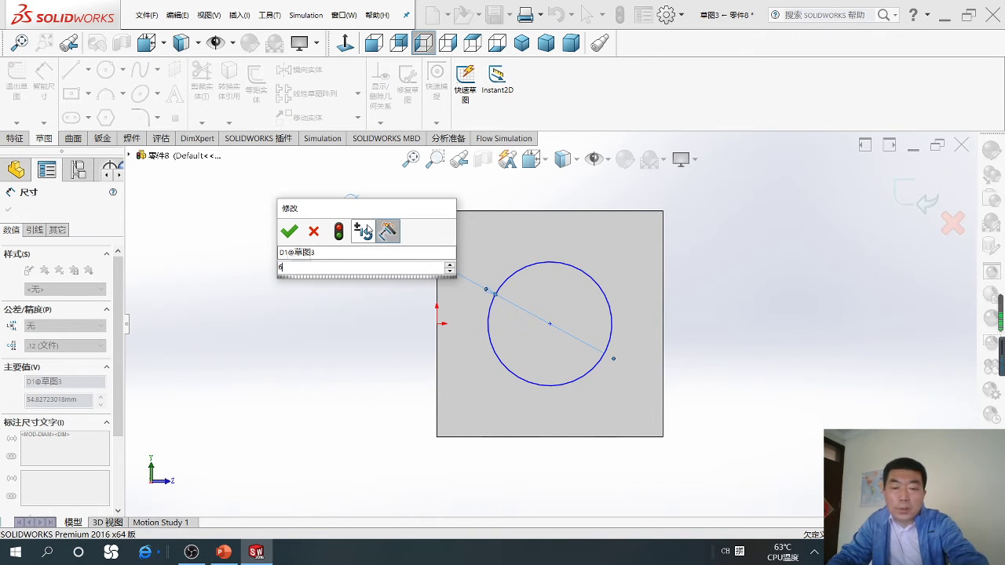
pyautogui.write('60')
pyautogui.click(289, 231)
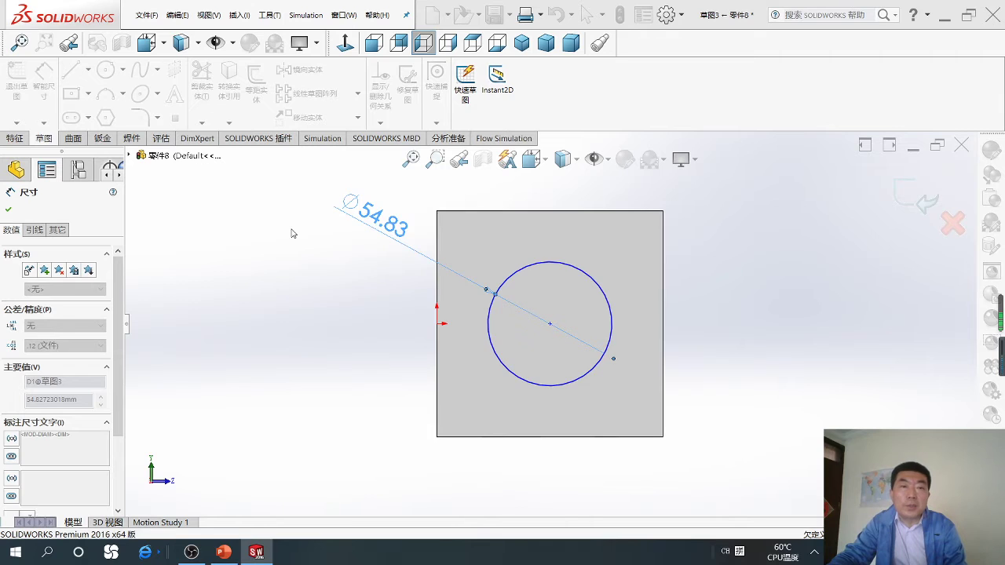
# Step: Extruded Cut the side-face 60 mm circle with end condition Through All
pyautogui.click(169, 235)
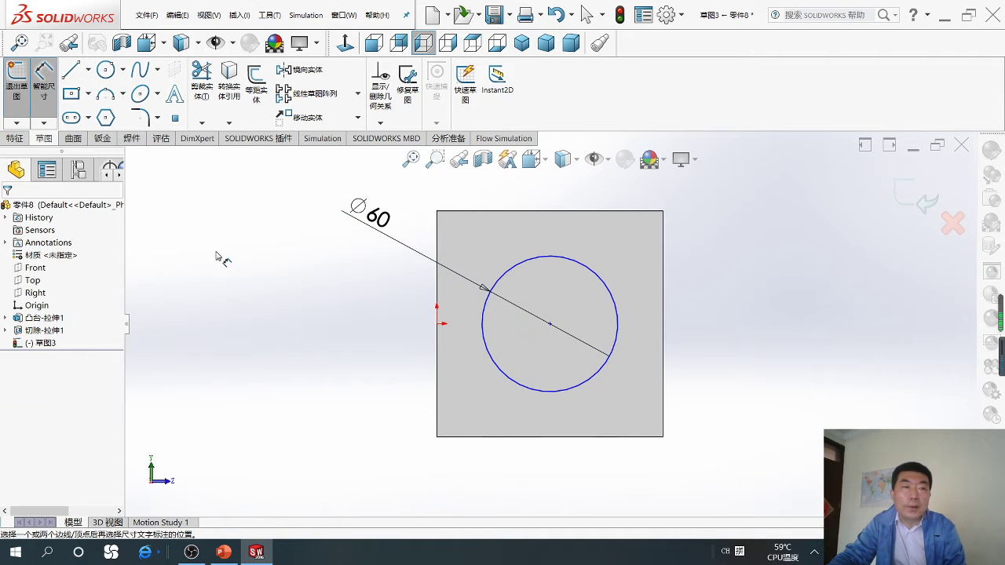
pyautogui.click(13, 141)
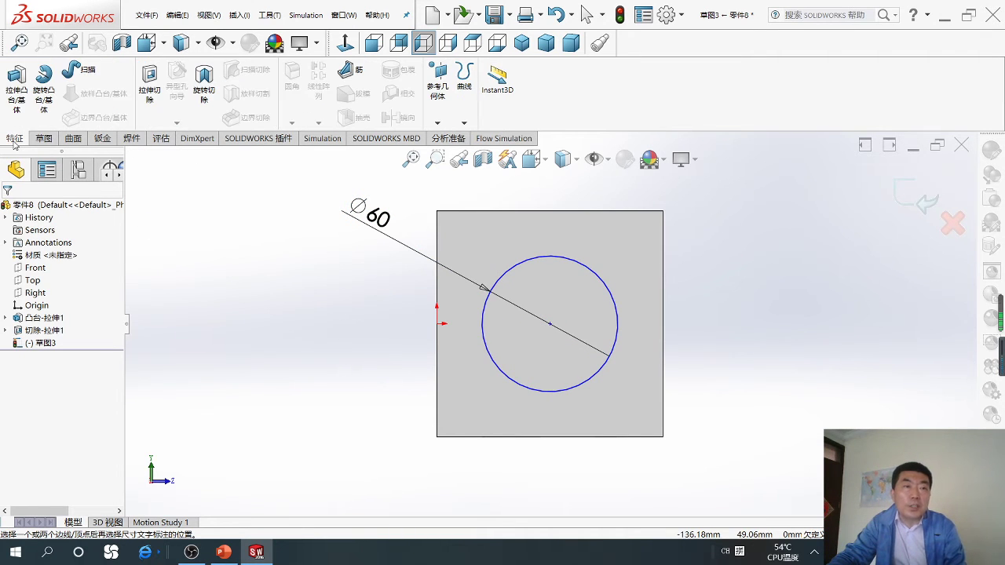
pyautogui.click(151, 82)
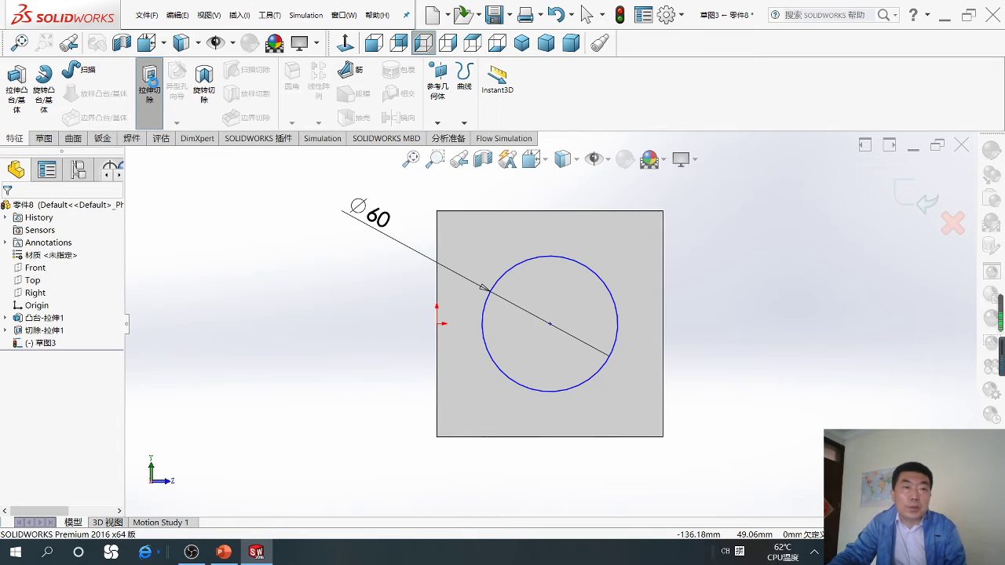
pyautogui.click(82, 282)
pyautogui.click(62, 303)
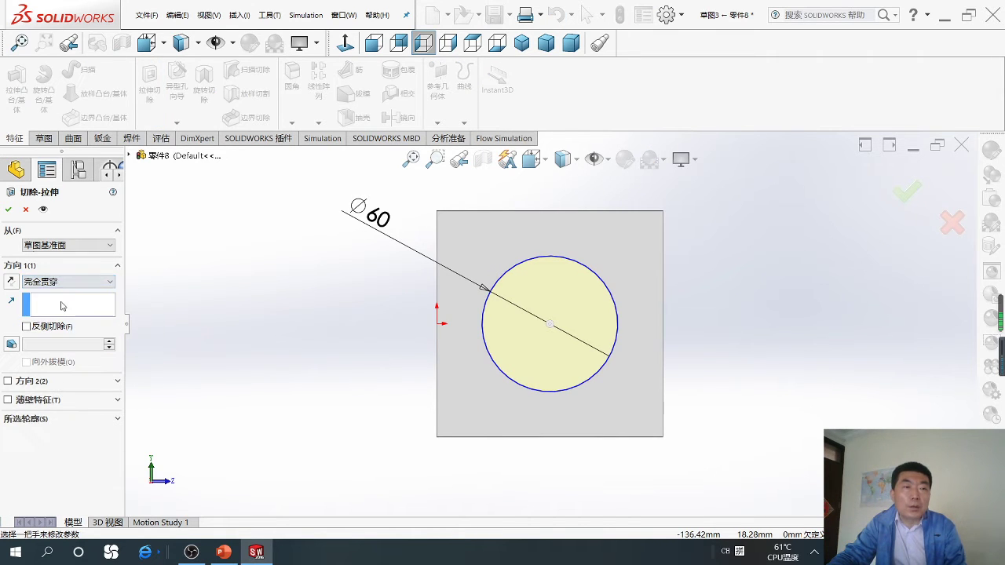
pyautogui.click(10, 210)
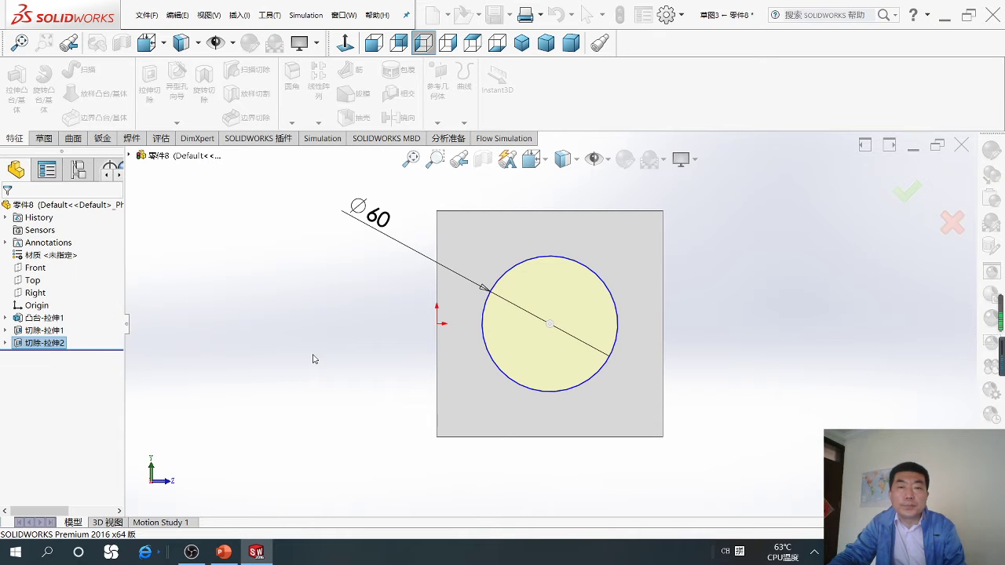
# Step: Sketch on the unholed cube face, viewed Normal To, with a circle centred on the origin
pyautogui.moveTo(313, 359)
pyautogui.mouseDown(button='middle')
pyautogui.moveTo(440, 378)
pyautogui.moveTo(498, 404)
pyautogui.moveTo(460, 377)
pyautogui.moveTo(337, 371)
pyautogui.moveTo(448, 384)
pyautogui.moveTo(377, 372)
pyautogui.moveTo(417, 361)
pyautogui.moveTo(419, 399)
pyautogui.moveTo(403, 366)
pyautogui.moveTo(408, 299)
pyautogui.moveTo(340, 344)
pyautogui.mouseUp(button='middle')
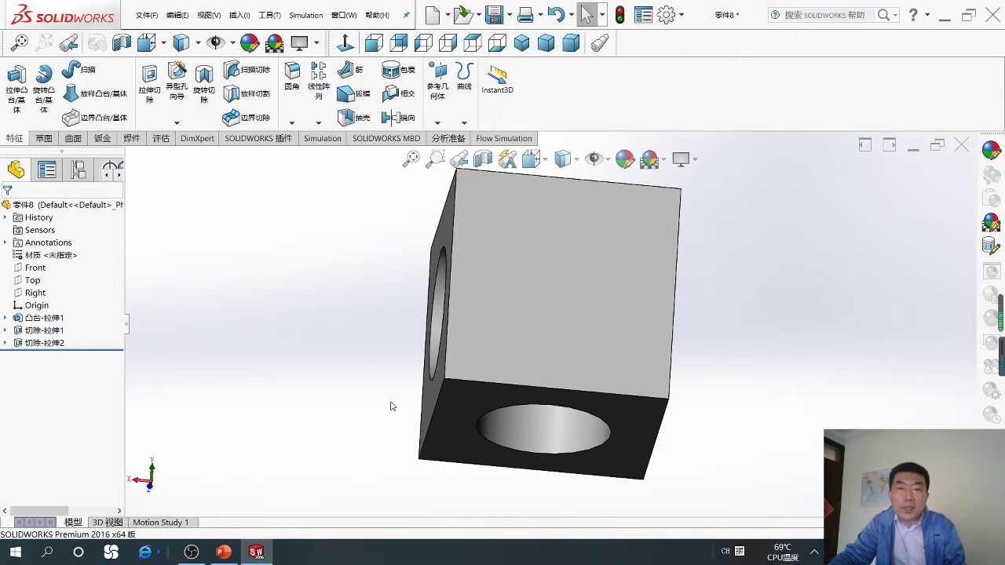
pyautogui.click(563, 271)
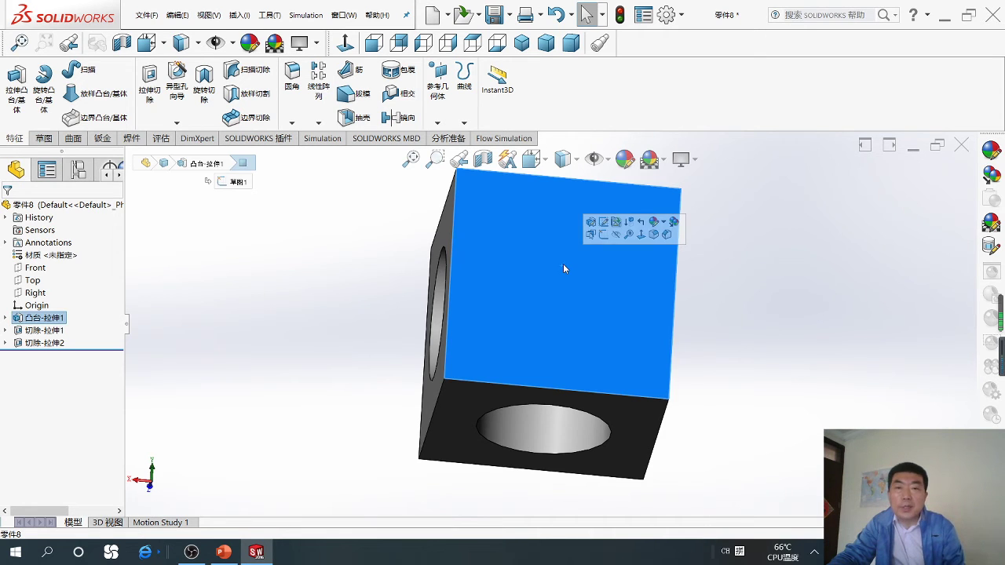
pyautogui.click(603, 235)
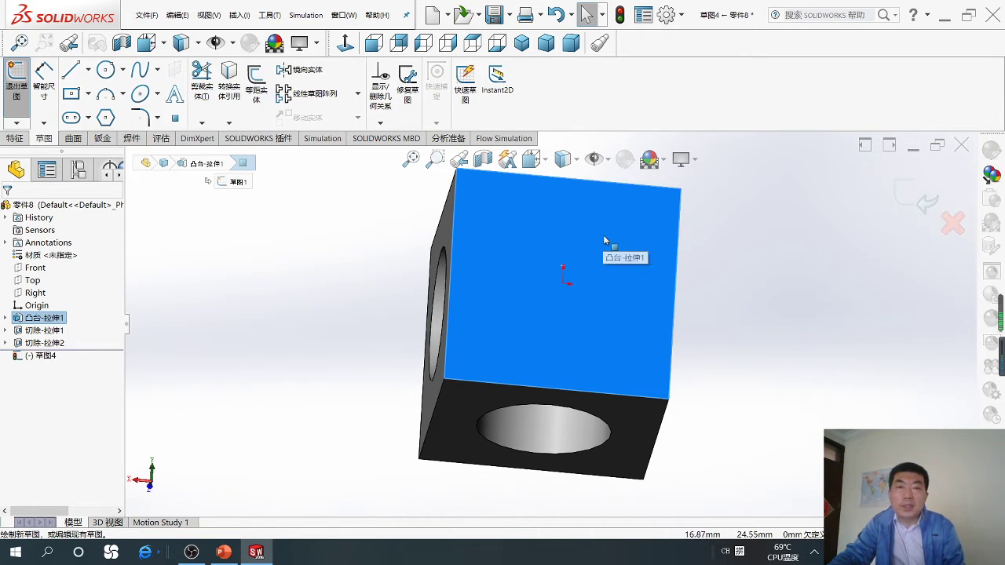
pyautogui.click(345, 44)
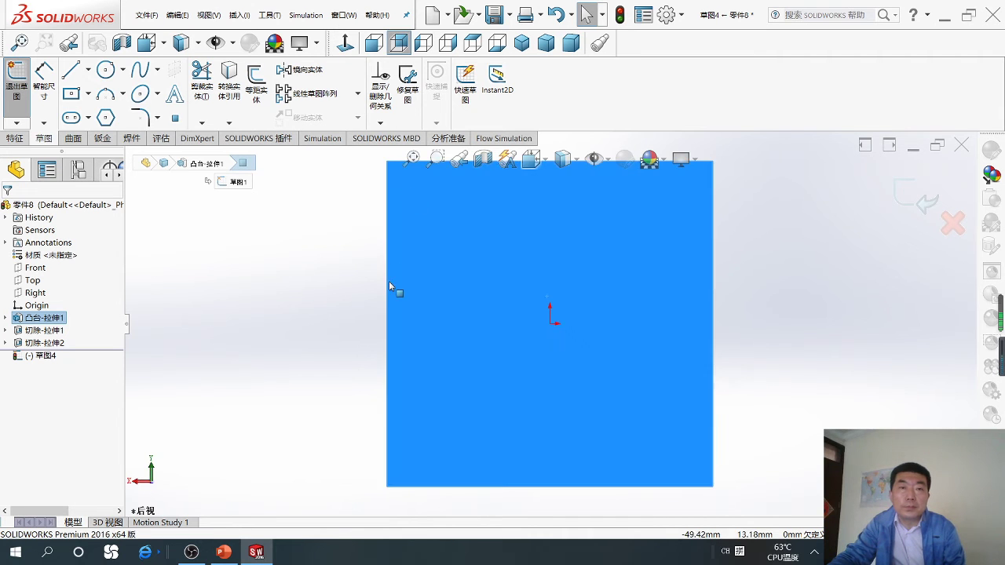
pyautogui.click(106, 72)
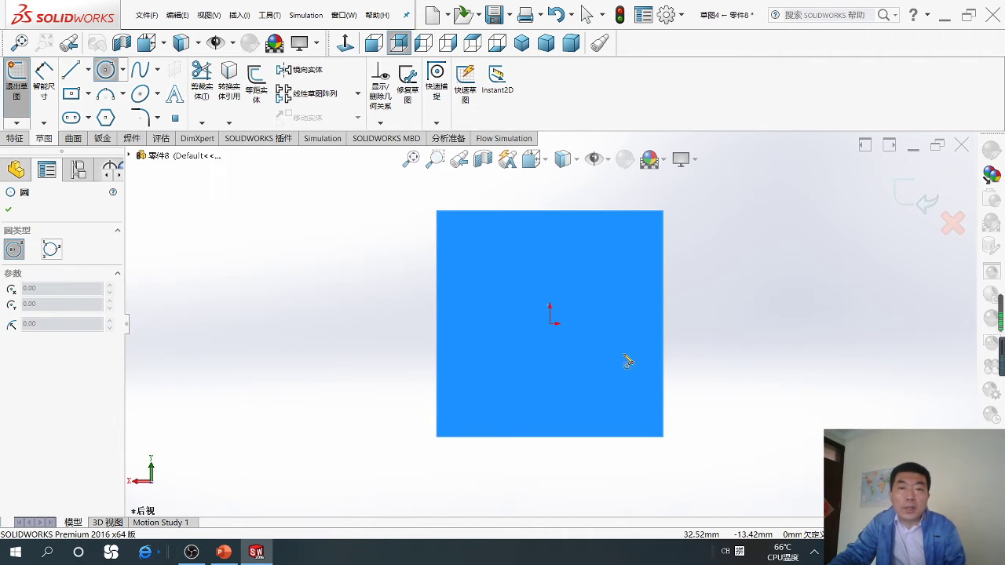
pyautogui.click(552, 328)
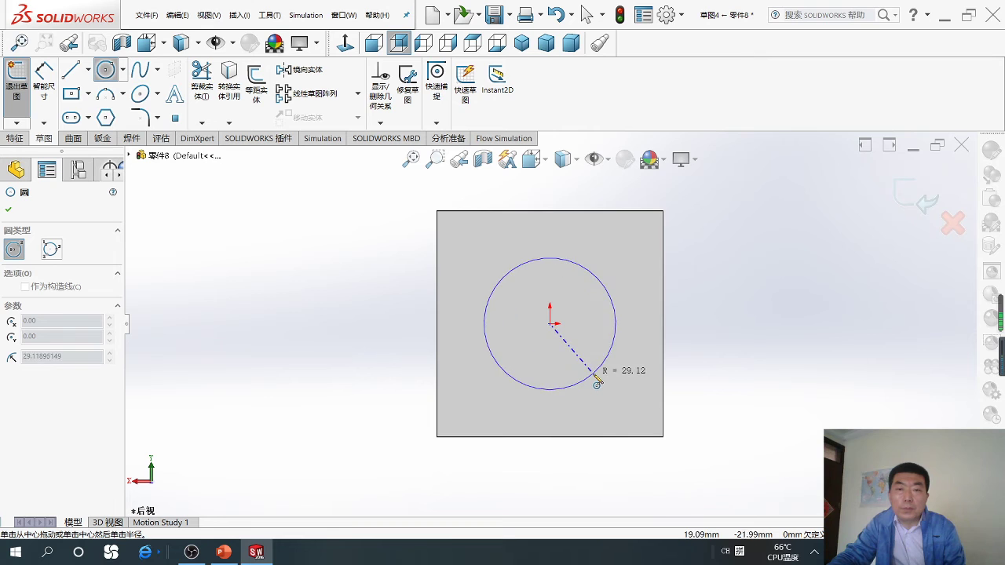
pyautogui.click(595, 377)
pyautogui.rightClick(596, 377)
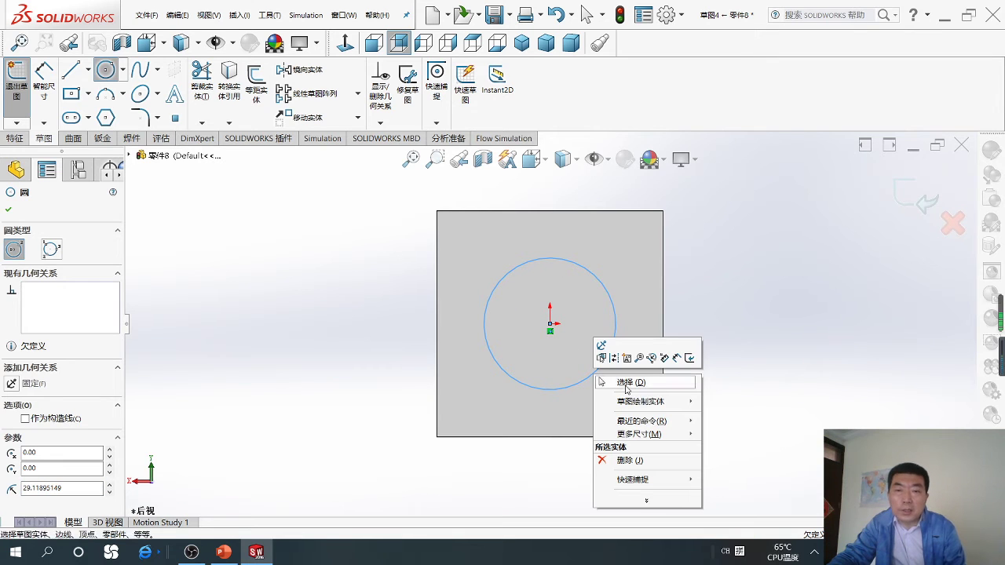
pyautogui.click(629, 383)
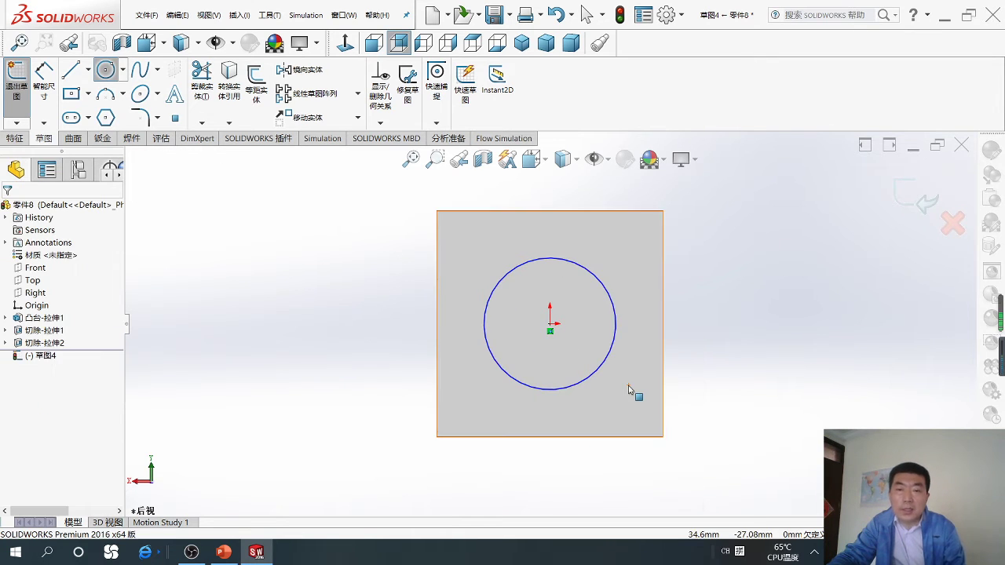
# Step: Dimension the new circle's diameter to 60 mm
pyautogui.click(44, 78)
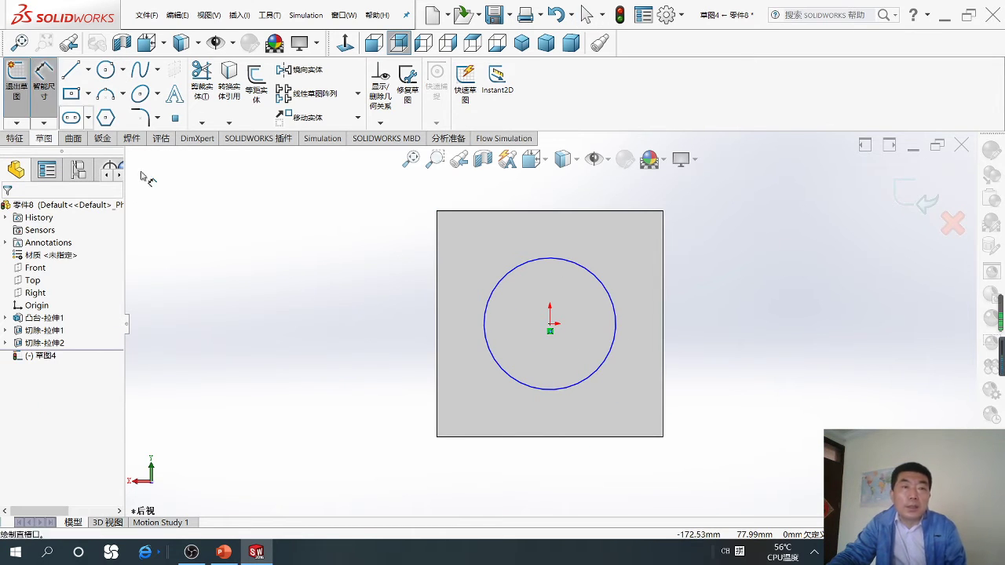
pyautogui.click(487, 299)
pyautogui.click(366, 242)
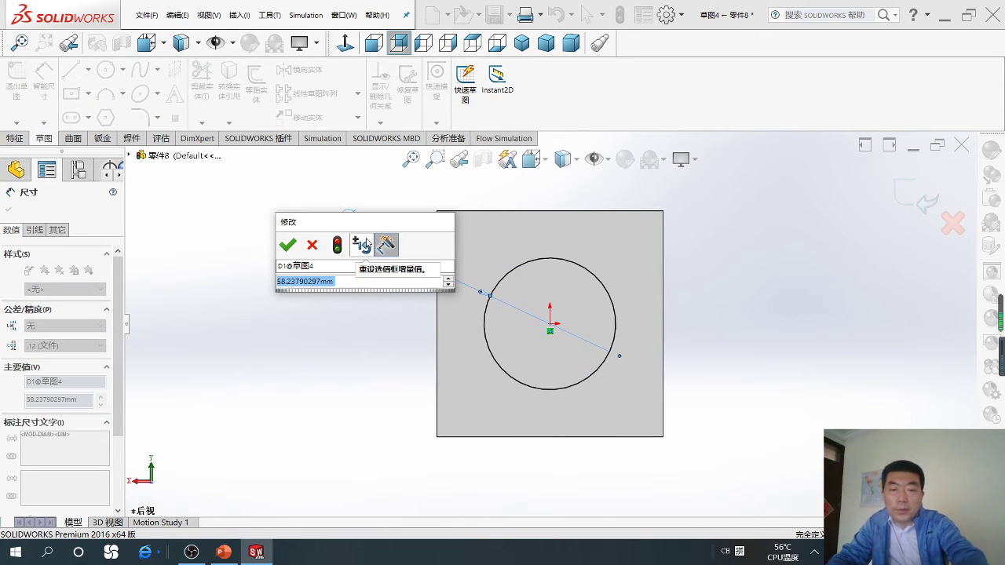
pyautogui.write('60')
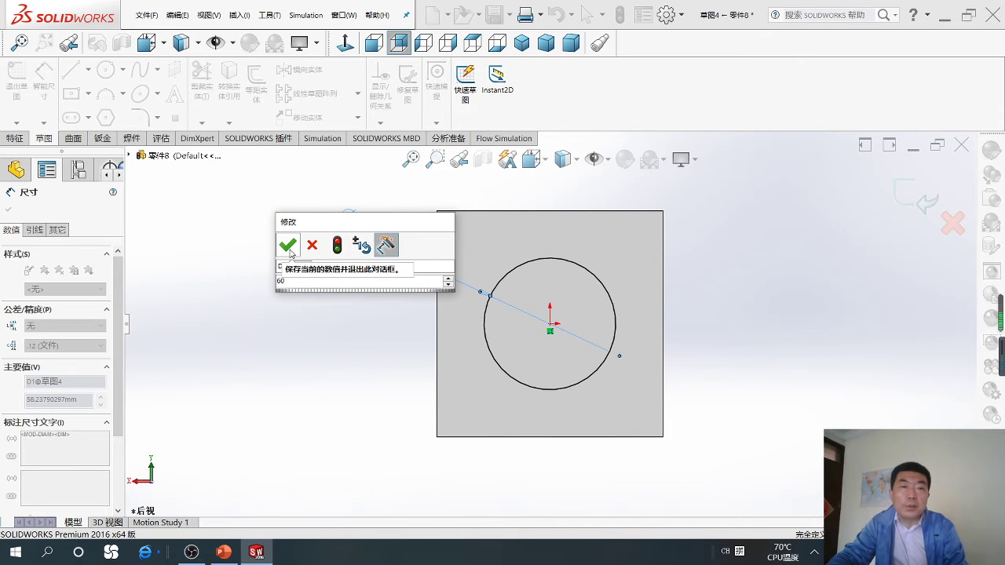
pyautogui.click(288, 247)
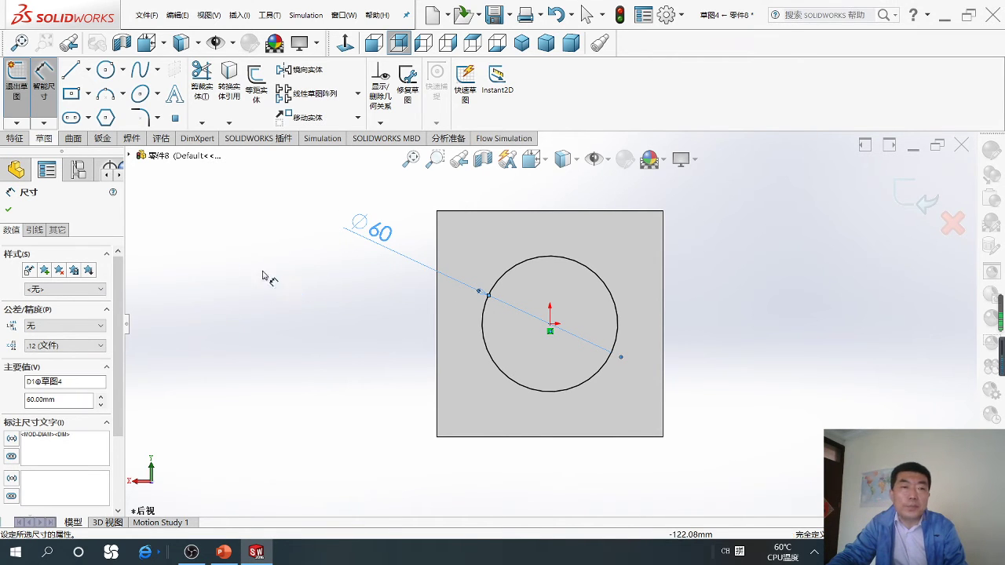
# Step: Cut the fourth-face Ø60 circle Through All, completing the third crossing hole
pyautogui.click(13, 140)
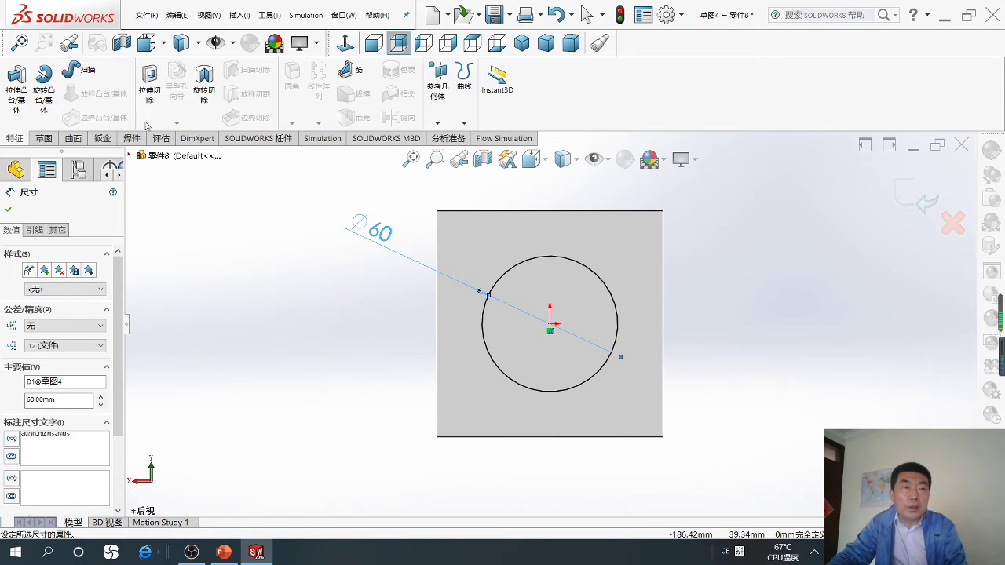
pyautogui.click(148, 89)
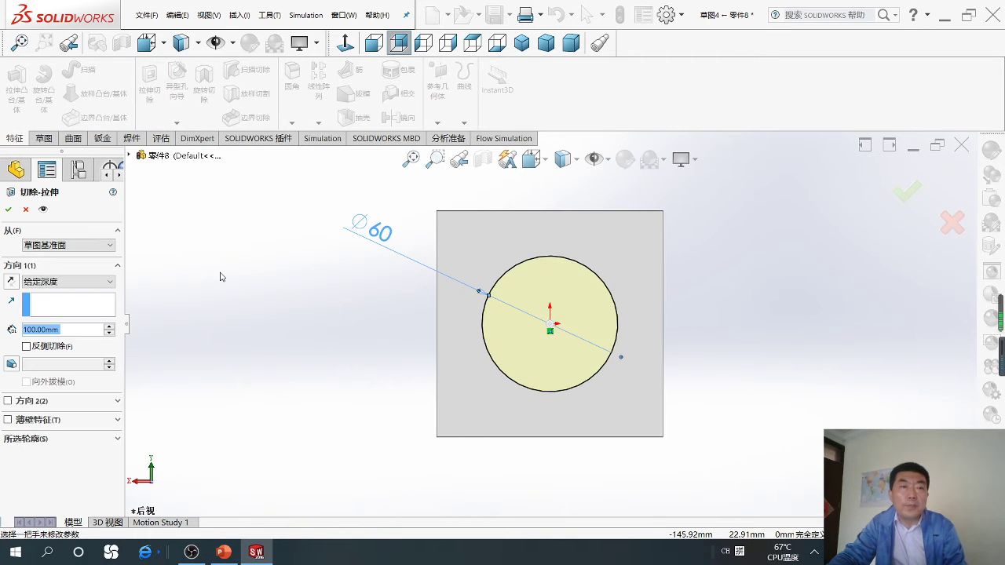
pyautogui.click(109, 284)
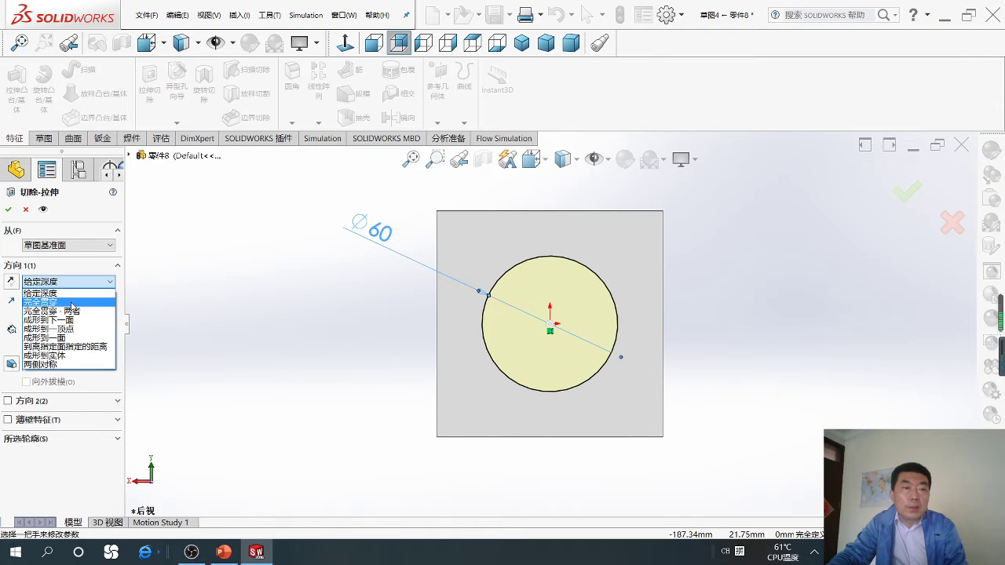
pyautogui.click(72, 304)
pyautogui.click(8, 209)
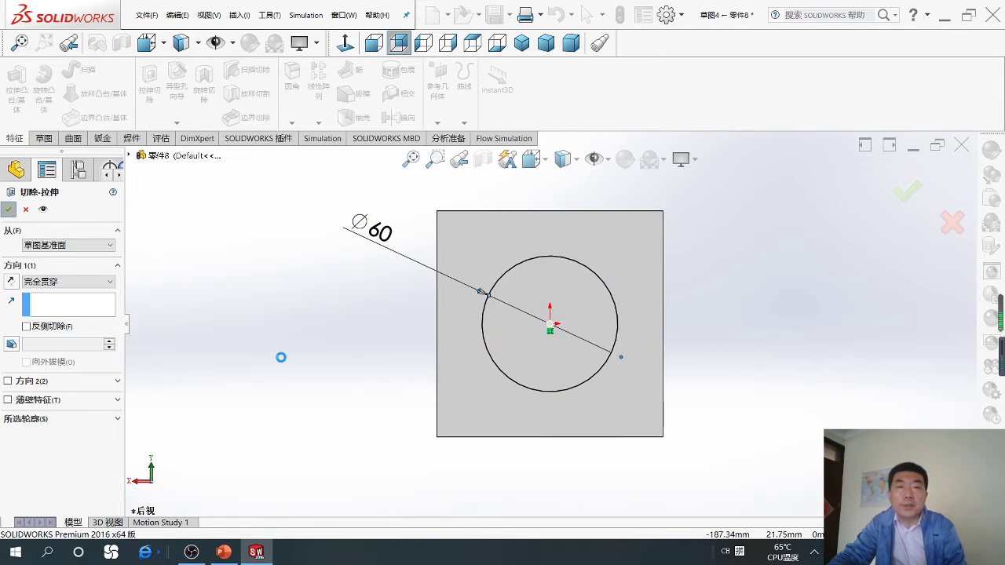
pyautogui.moveTo(325, 370)
pyautogui.mouseDown(button='middle')
pyautogui.moveTo(379, 366)
pyautogui.moveTo(318, 388)
pyautogui.moveTo(258, 352)
pyautogui.moveTo(421, 359)
pyautogui.moveTo(314, 359)
pyautogui.moveTo(315, 368)
pyautogui.moveTo(354, 348)
pyautogui.moveTo(388, 362)
pyautogui.mouseUp(button='middle')
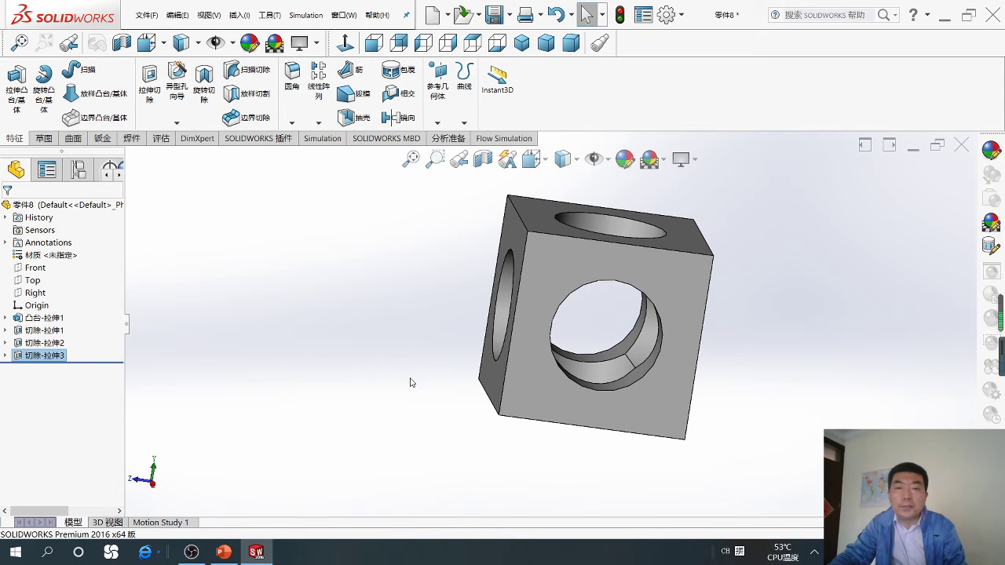
pyautogui.moveTo(407, 377); pyautogui.dragTo(368, 397, button='middle')
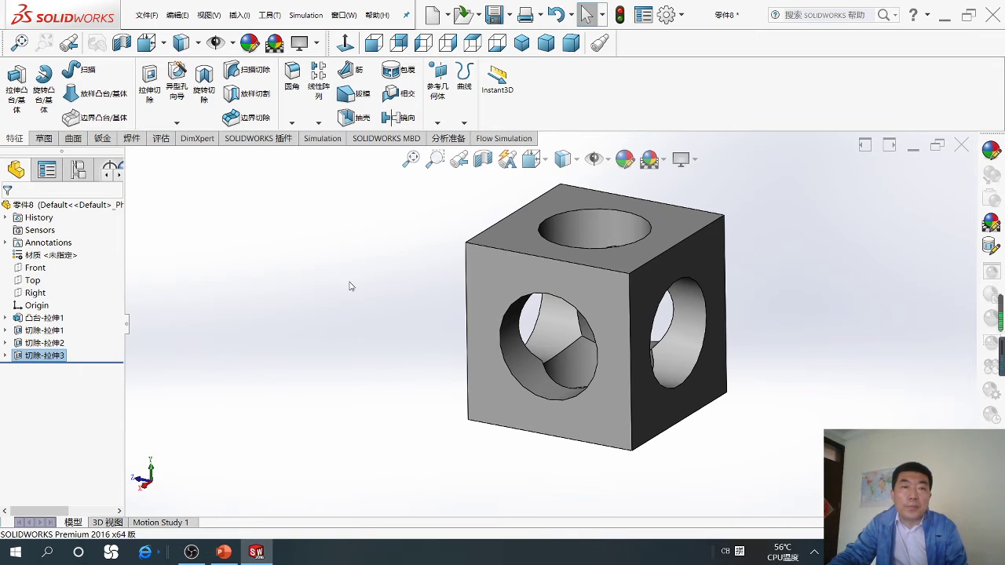
pyautogui.click(292, 122)
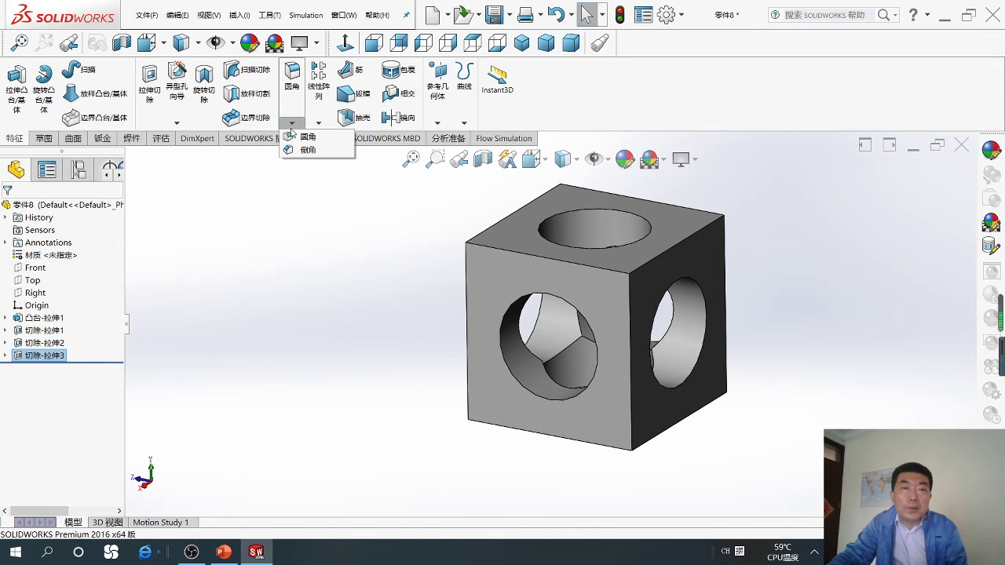
pyautogui.click(306, 140)
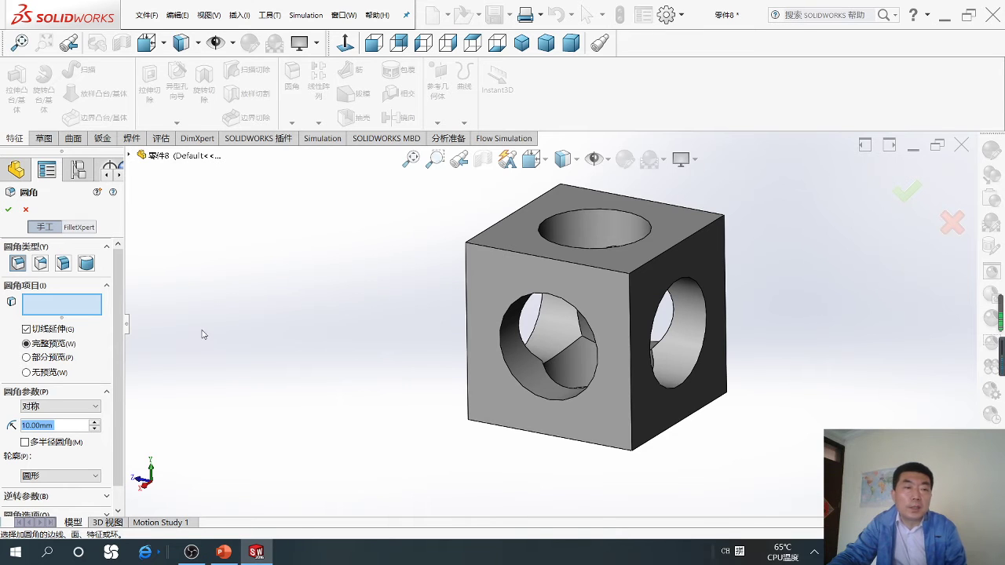
pyautogui.click(539, 258)
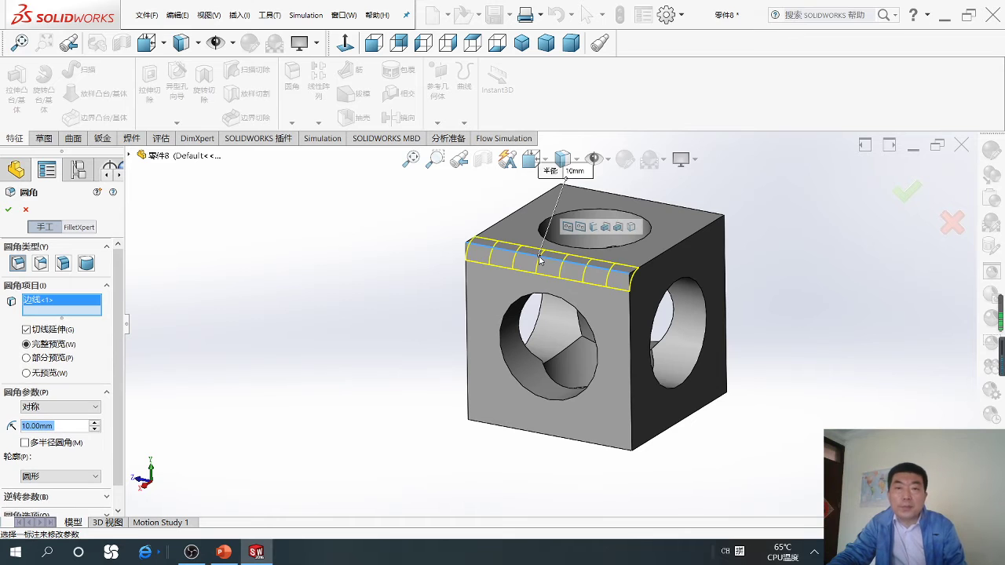
pyautogui.click(674, 248)
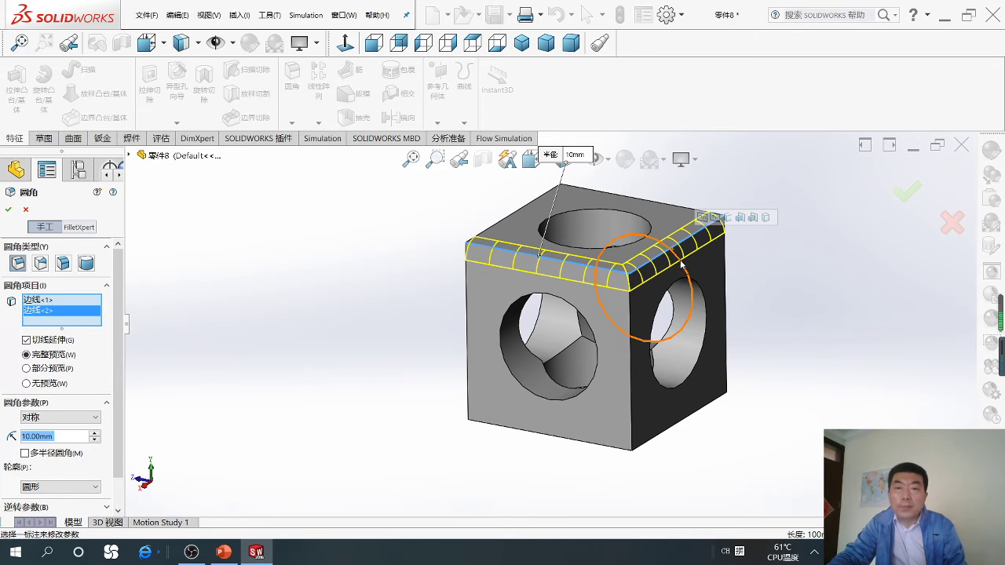
pyautogui.click(726, 302)
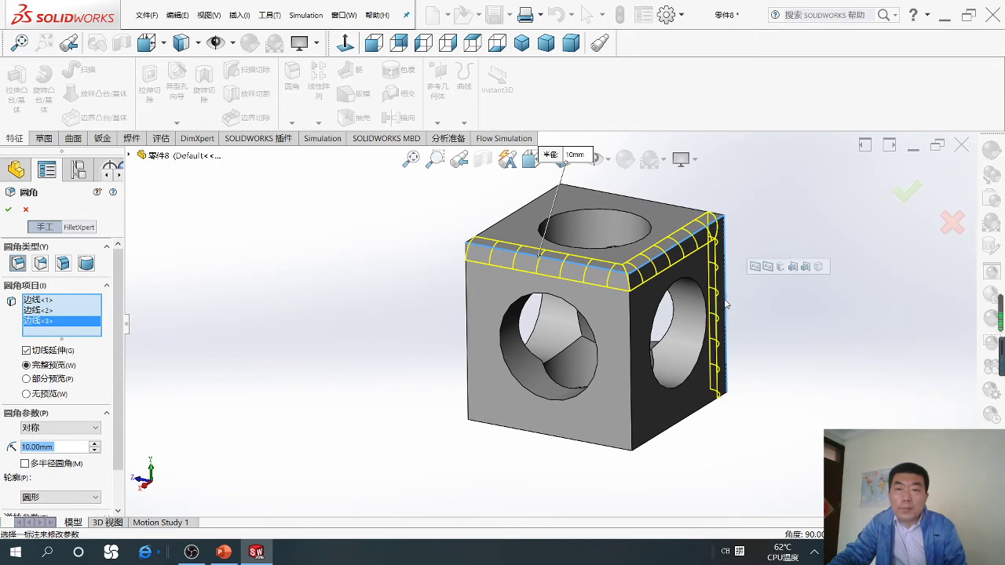
pyautogui.click(628, 338)
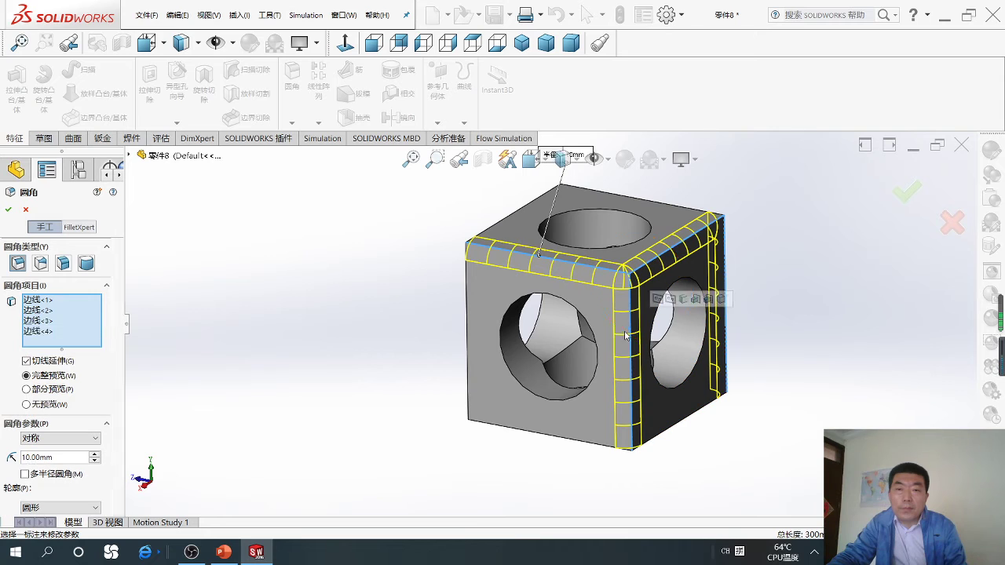
pyautogui.click(469, 315)
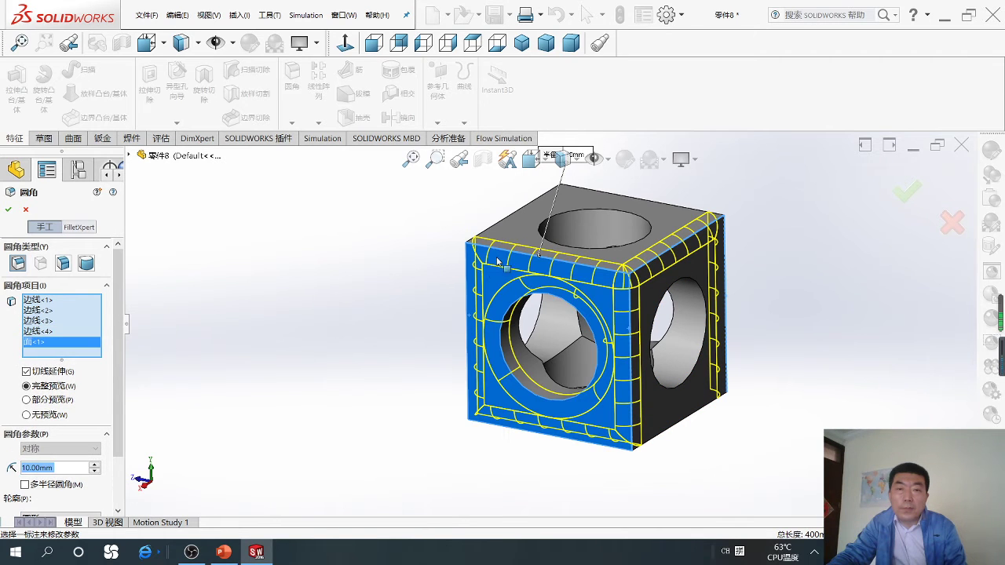
pyautogui.click(26, 209)
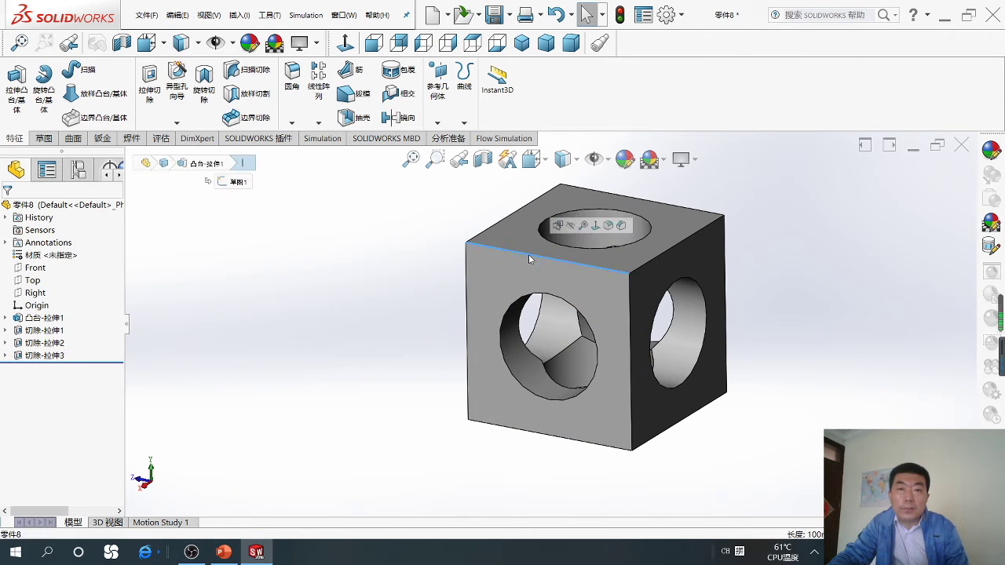
# Step: Start a 10 mm fillet and select the first six outer cube edges
pyautogui.click(291, 124)
pyautogui.click(306, 136)
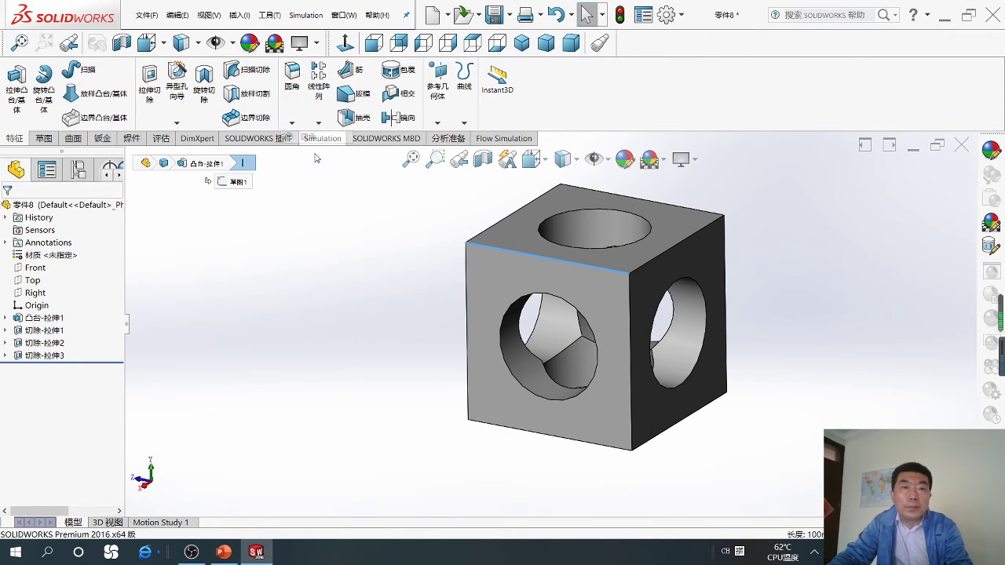
pyautogui.click(512, 215)
pyautogui.moveTo(387, 308); pyautogui.dragTo(447, 355, button='middle')
pyautogui.click(518, 382)
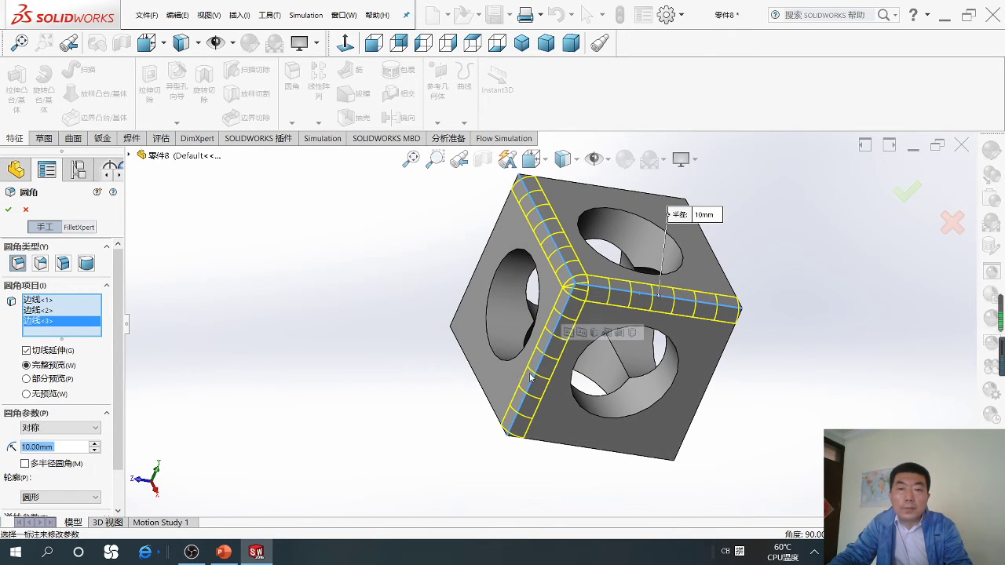
pyautogui.moveTo(362, 370)
pyautogui.mouseDown(button='middle')
pyautogui.moveTo(429, 384)
pyautogui.moveTo(505, 322)
pyautogui.mouseUp(button='middle')
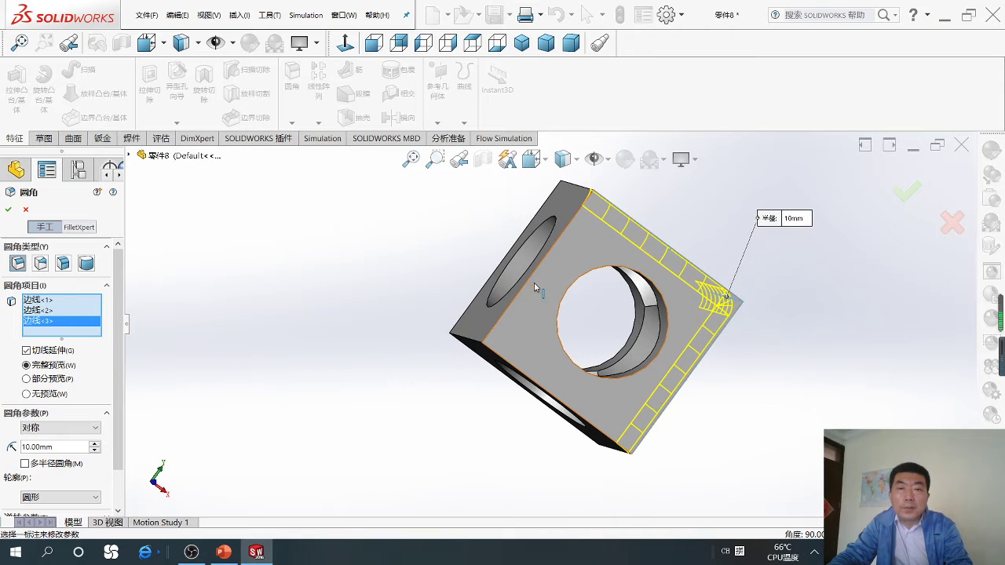
pyautogui.click(521, 297)
pyautogui.moveTo(353, 350)
pyautogui.mouseDown(button='middle')
pyautogui.moveTo(446, 398)
pyautogui.moveTo(417, 411)
pyautogui.moveTo(426, 386)
pyautogui.moveTo(512, 348)
pyautogui.mouseUp(button='middle')
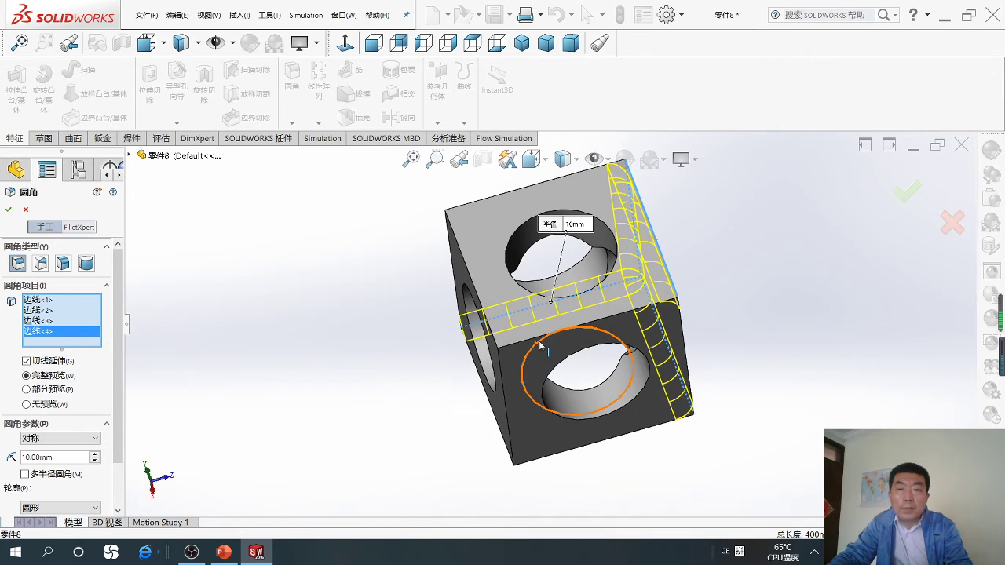
pyautogui.click(541, 339)
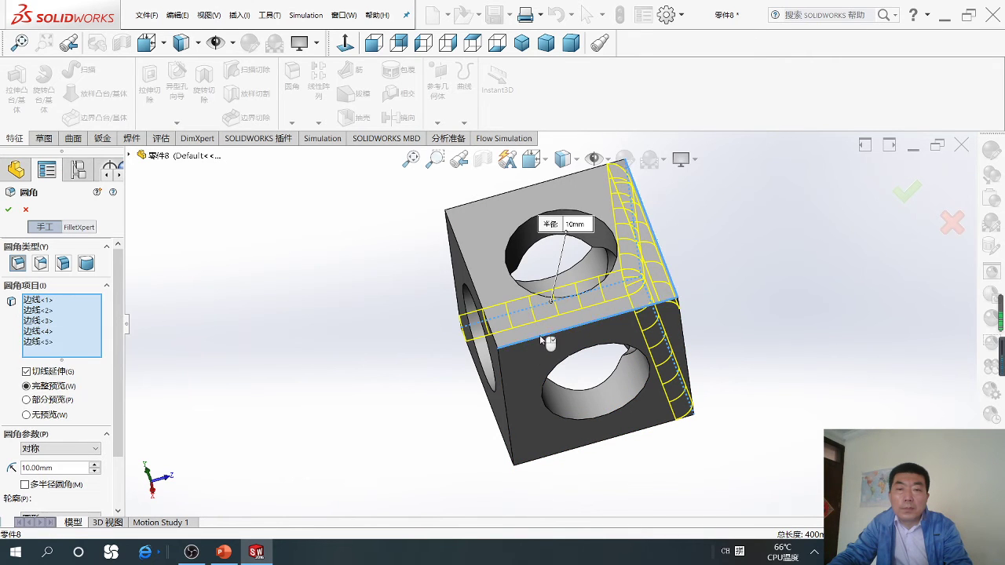
pyautogui.click(468, 269)
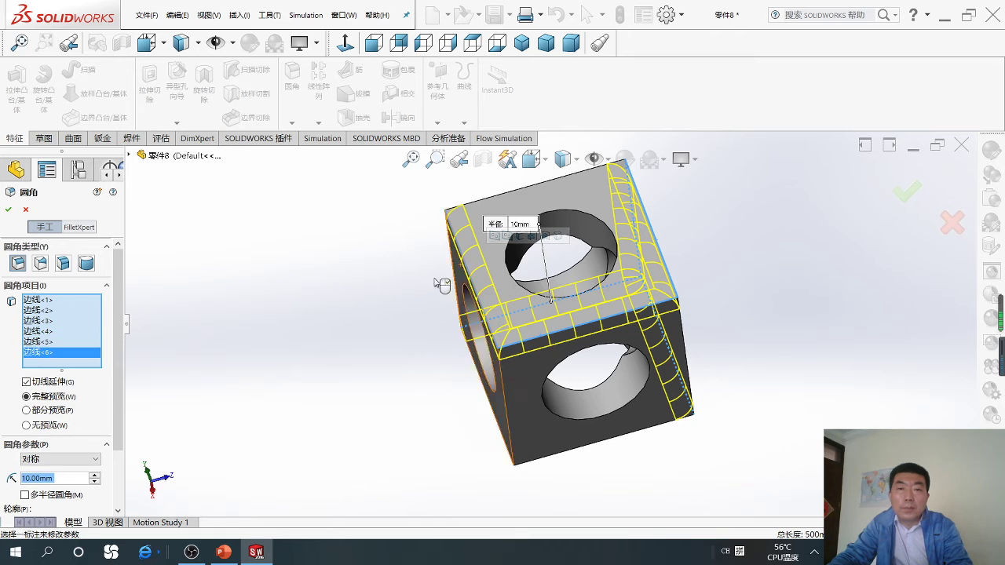
pyautogui.moveTo(262, 365); pyautogui.dragTo(370, 409, button='middle')
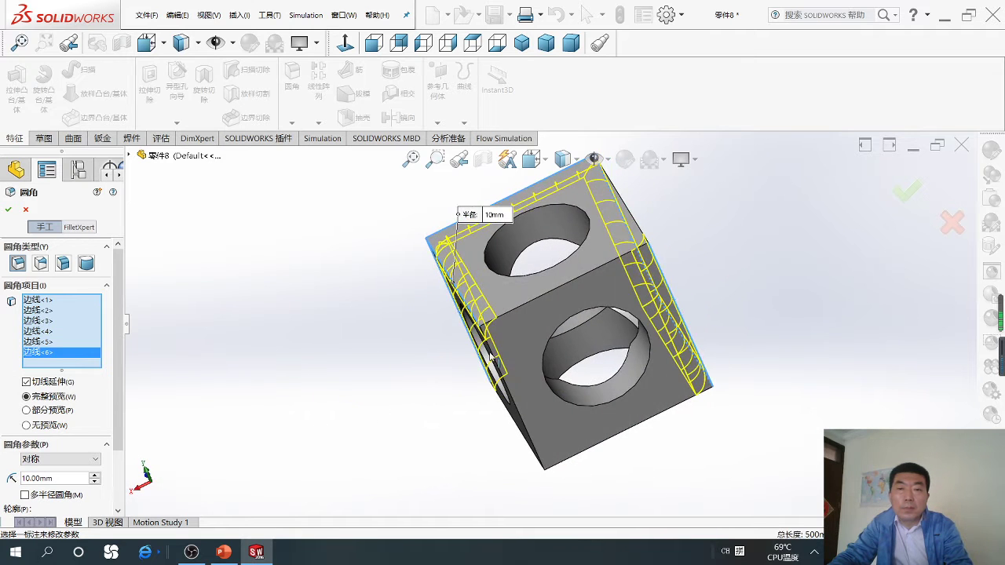
# Step: Add the remaining six outer edges and apply the 10 mm fillet as 圆角1
pyautogui.click(543, 296)
pyautogui.moveTo(400, 422); pyautogui.dragTo(383, 341, button='middle')
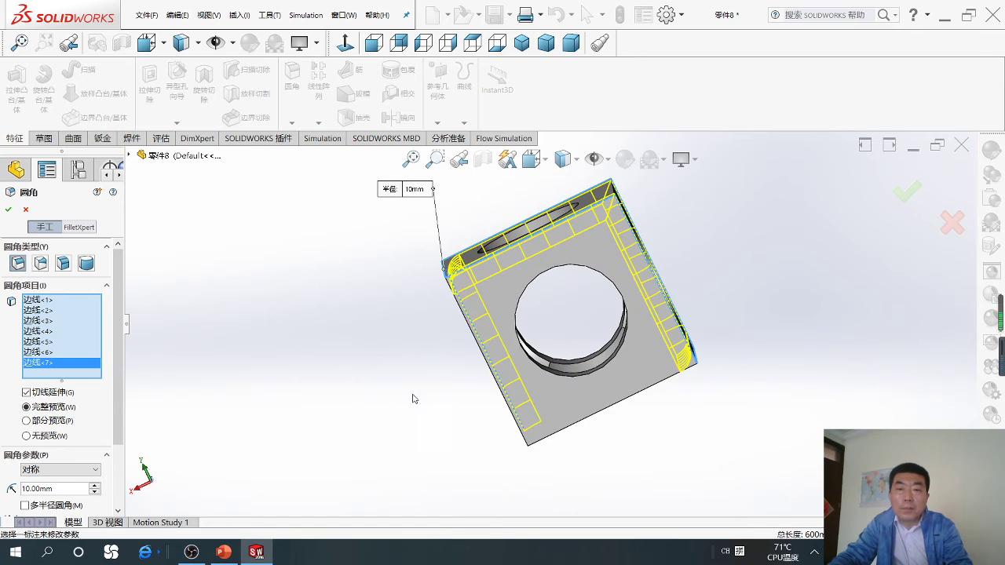
pyautogui.click(600, 417)
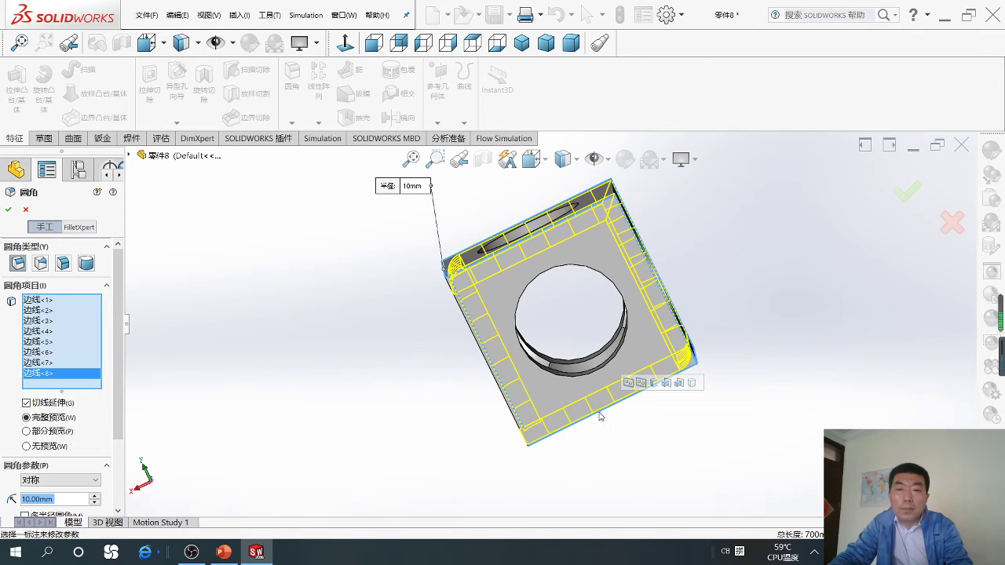
pyautogui.moveTo(453, 442); pyautogui.dragTo(376, 350, button='middle')
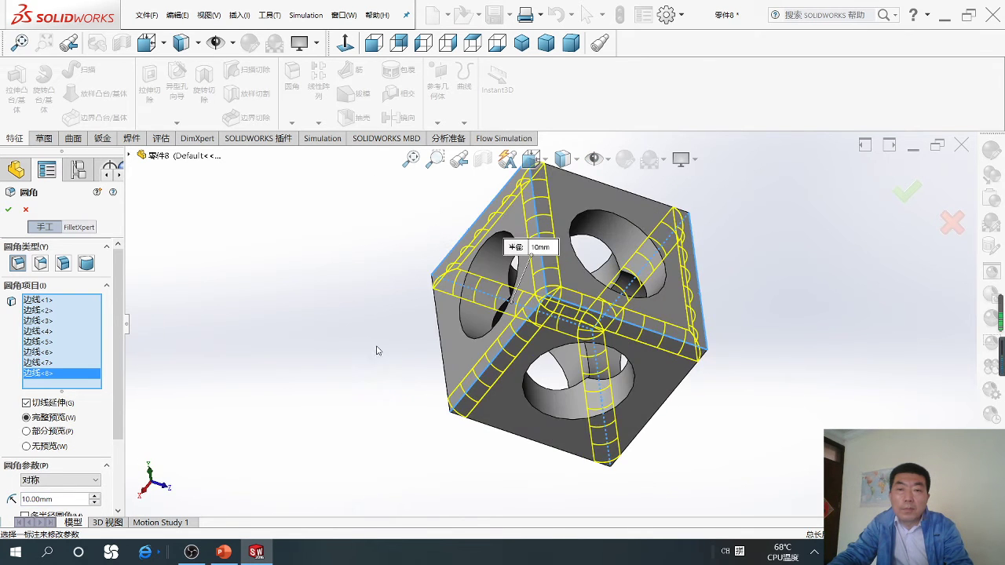
pyautogui.click(519, 440)
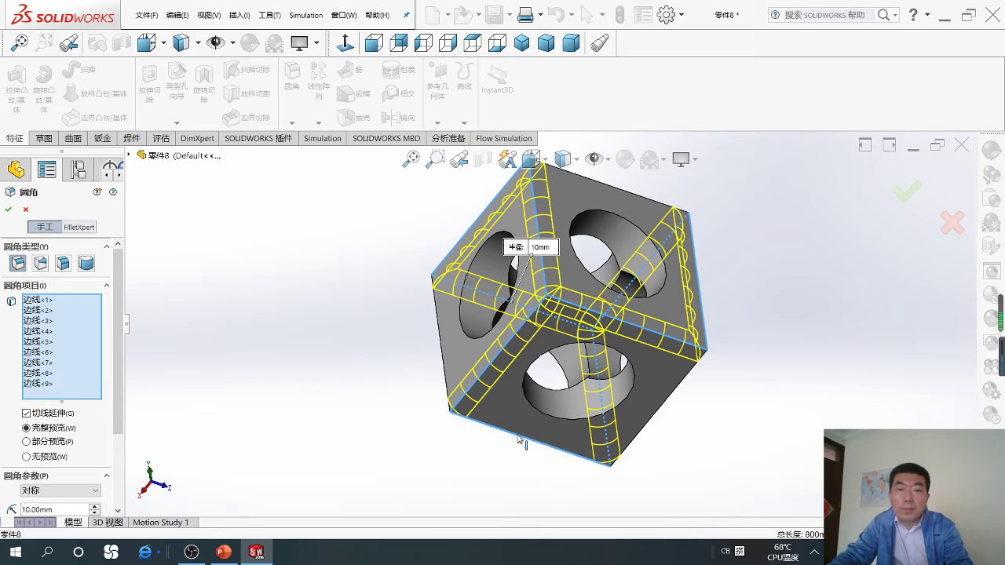
pyautogui.click(656, 418)
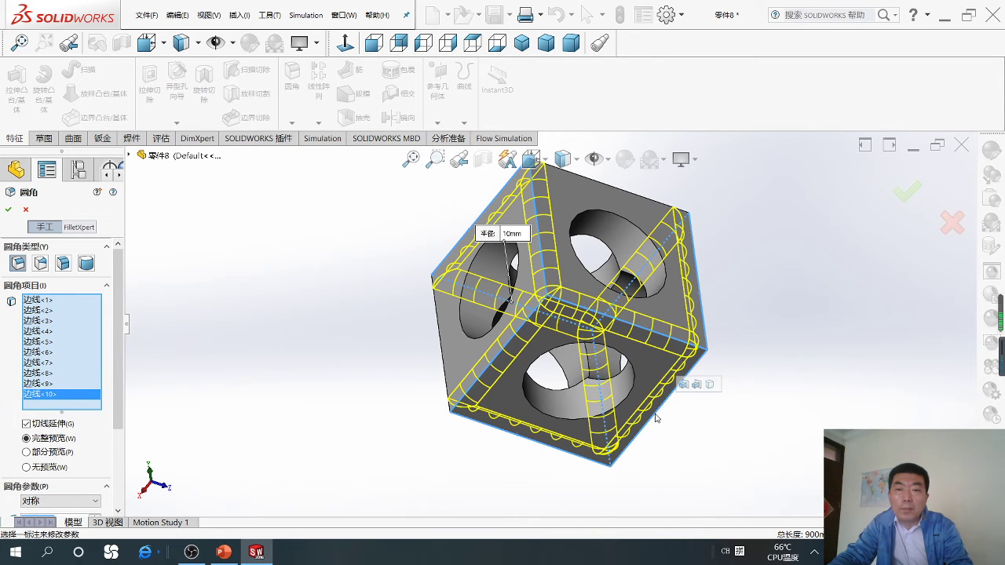
pyautogui.click(607, 188)
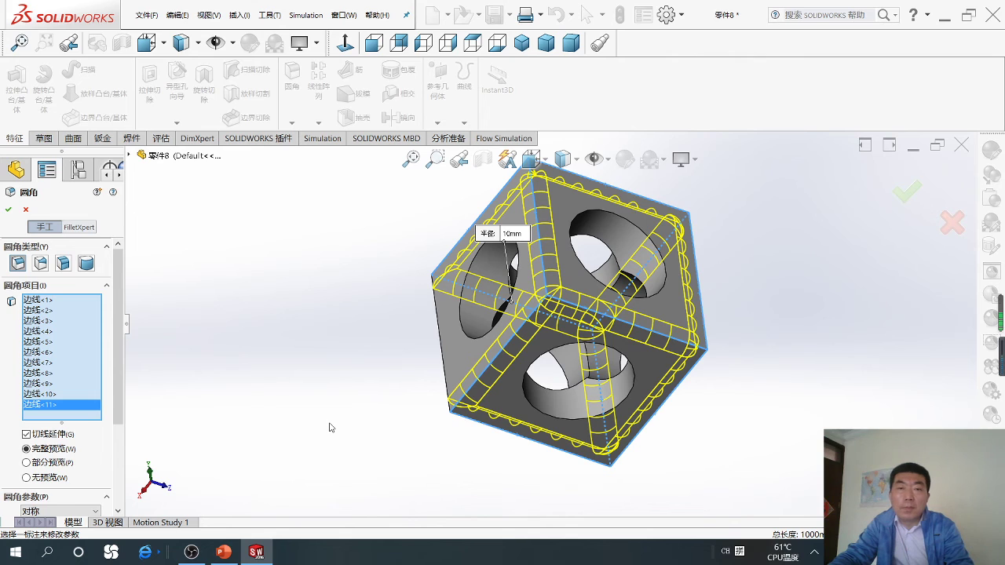
pyautogui.click(442, 346)
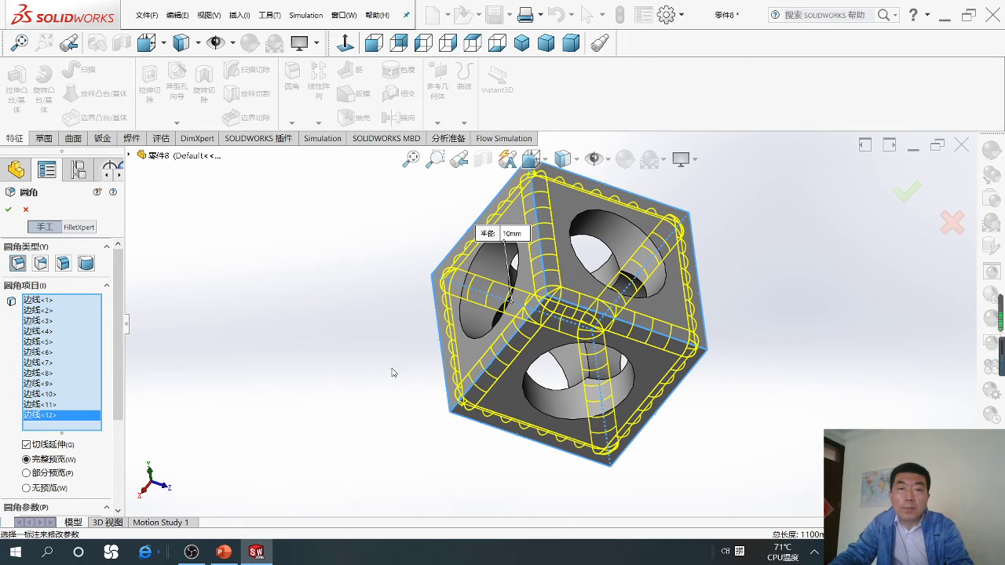
pyautogui.moveTo(316, 424)
pyautogui.mouseDown(button='middle')
pyautogui.moveTo(319, 413)
pyautogui.moveTo(412, 382)
pyautogui.mouseUp(button='middle')
pyautogui.click(10, 211)
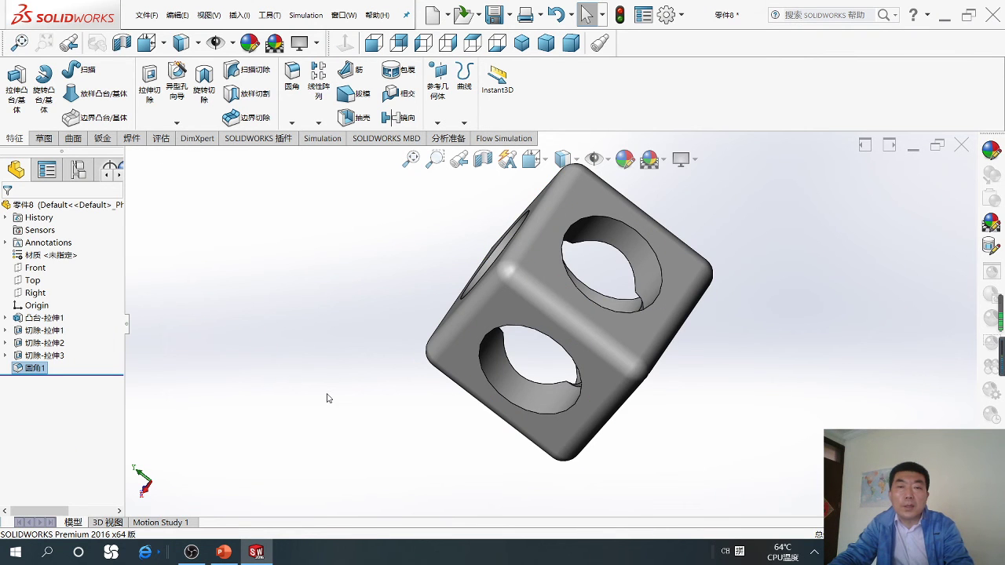
# Step: Orbit the filleted cube to inspect it and show the Fillet/Chamfer choices
pyautogui.moveTo(328, 398)
pyautogui.mouseDown(button='middle')
pyautogui.moveTo(427, 415)
pyautogui.moveTo(487, 399)
pyautogui.moveTo(706, 447)
pyautogui.moveTo(696, 392)
pyautogui.moveTo(505, 352)
pyautogui.moveTo(375, 341)
pyautogui.moveTo(352, 354)
pyautogui.moveTo(427, 411)
pyautogui.moveTo(642, 384)
pyautogui.moveTo(682, 422)
pyautogui.moveTo(700, 458)
pyautogui.moveTo(698, 482)
pyautogui.moveTo(673, 479)
pyautogui.mouseUp(button='middle')
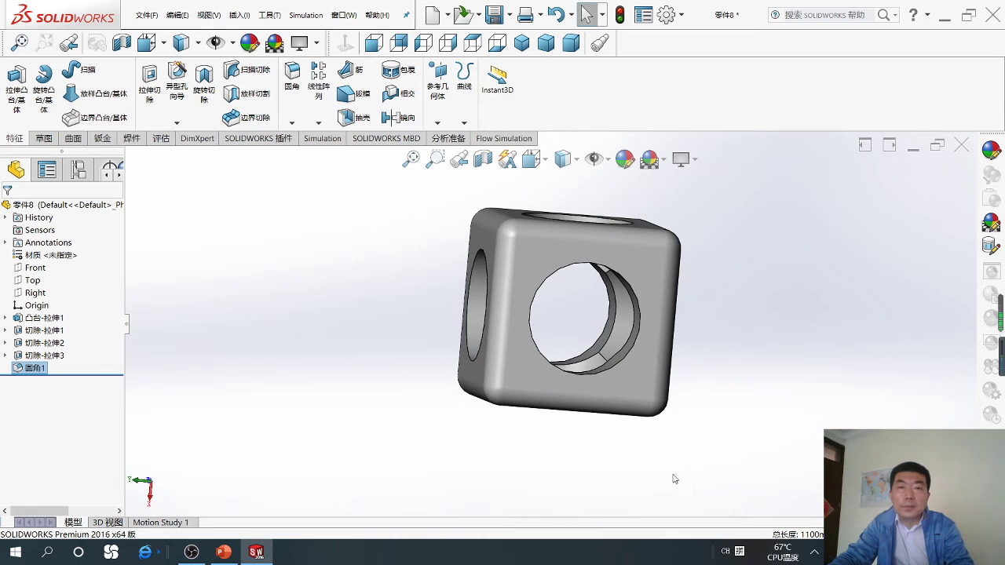
pyautogui.click(291, 124)
# Step: Start a 10 mm × 45° chamfer on the top, front and front-left hole rims
pyautogui.click(306, 150)
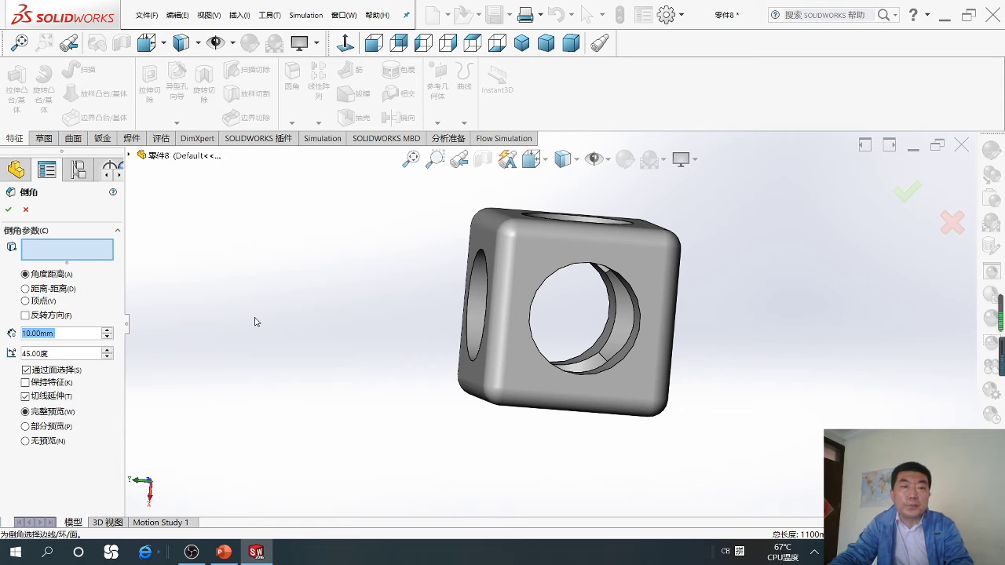
pyautogui.moveTo(255, 322); pyautogui.dragTo(249, 391, button='middle')
pyautogui.moveTo(328, 294); pyautogui.dragTo(331, 311, button='middle')
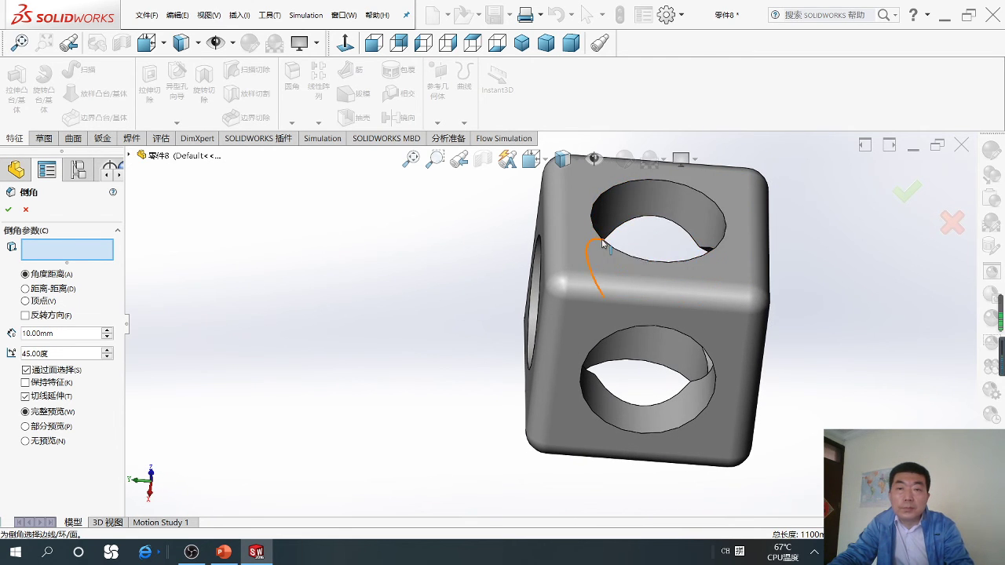
pyautogui.click(595, 207)
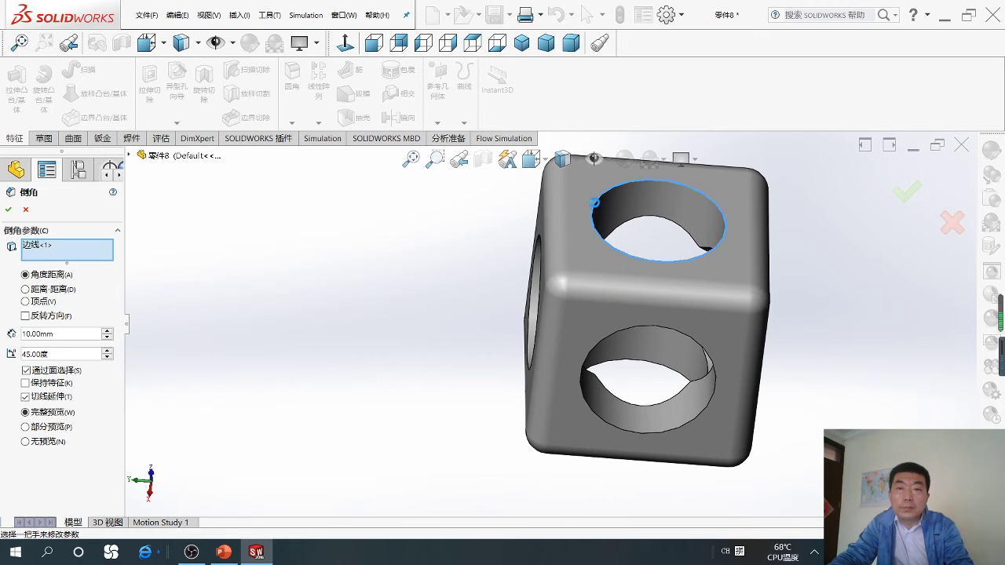
pyautogui.moveTo(505, 347)
pyautogui.mouseDown(button='middle')
pyautogui.moveTo(447, 368)
pyautogui.moveTo(542, 322)
pyautogui.mouseUp(button='middle')
pyautogui.click(630, 266)
pyautogui.moveTo(428, 406)
pyautogui.mouseDown(button='middle')
pyautogui.moveTo(498, 405)
pyautogui.moveTo(516, 424)
pyautogui.mouseUp(button='middle')
pyautogui.click(627, 292)
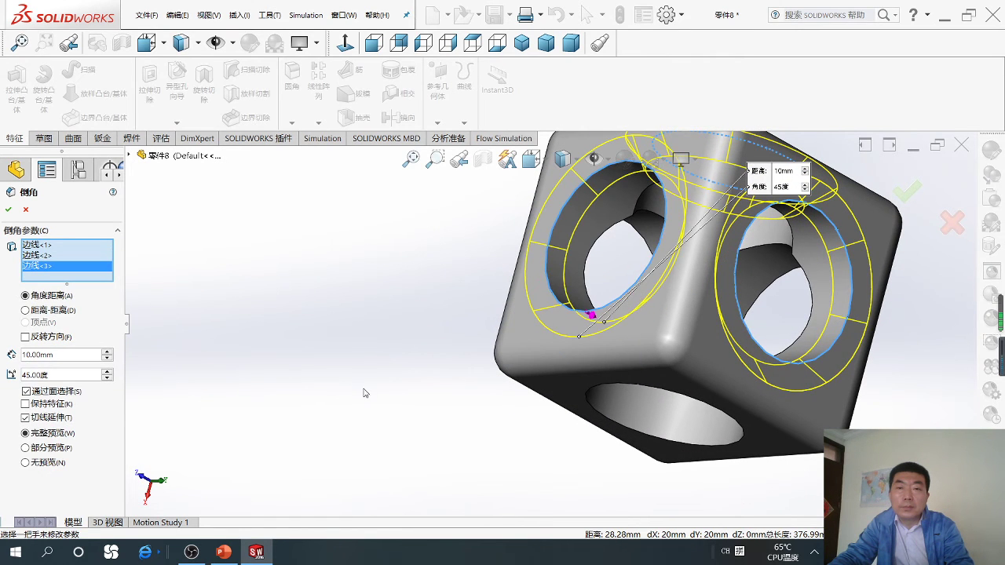
# Step: Add the remaining three hole rims and apply the chamfer as 倒角1
pyautogui.moveTo(361, 394); pyautogui.dragTo(416, 398, button='middle')
pyautogui.moveTo(407, 437)
pyautogui.mouseDown(button='middle')
pyautogui.moveTo(410, 357)
pyautogui.moveTo(457, 390)
pyautogui.mouseUp(button='middle')
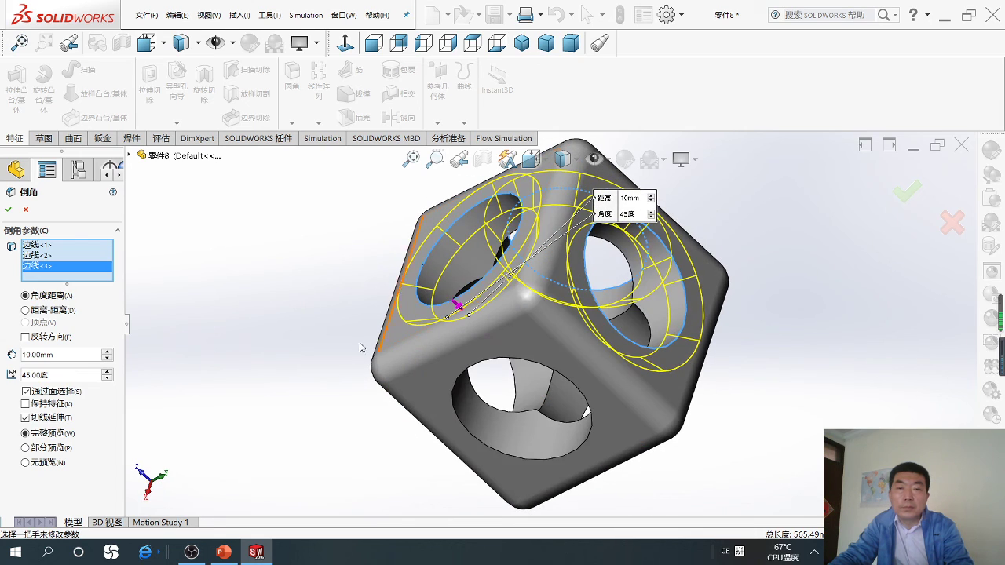
pyautogui.click(458, 395)
pyautogui.moveTo(375, 441)
pyautogui.mouseDown(button='middle')
pyautogui.moveTo(355, 410)
pyautogui.moveTo(424, 271)
pyautogui.mouseUp(button='middle')
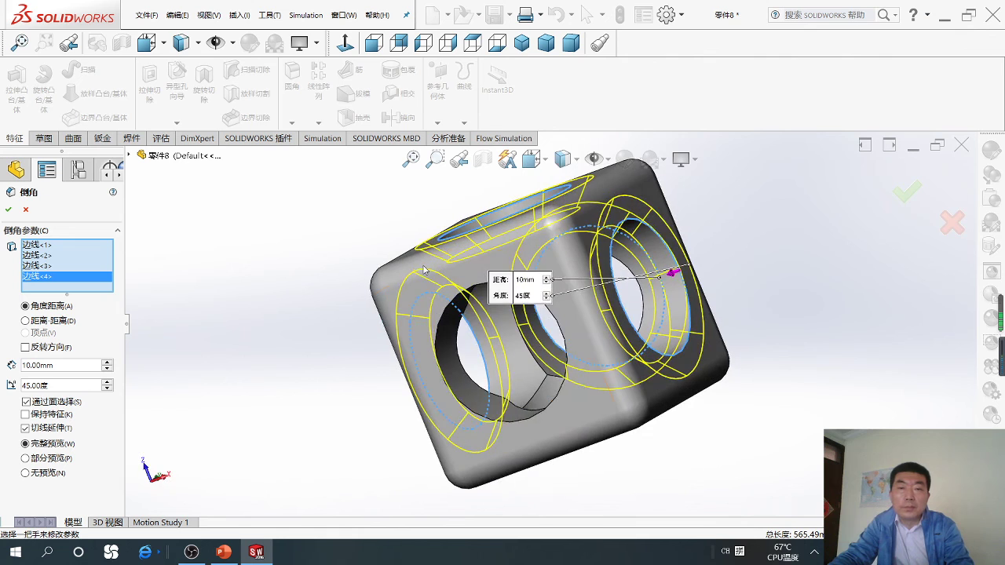
pyautogui.click(531, 417)
pyautogui.moveTo(617, 482); pyautogui.dragTo(456, 307, button='middle')
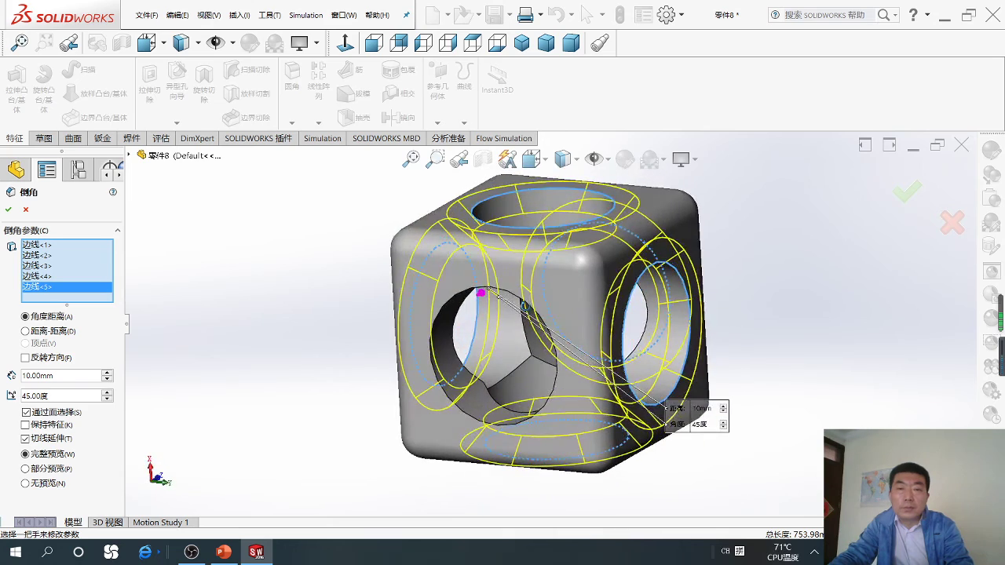
pyautogui.click(453, 303)
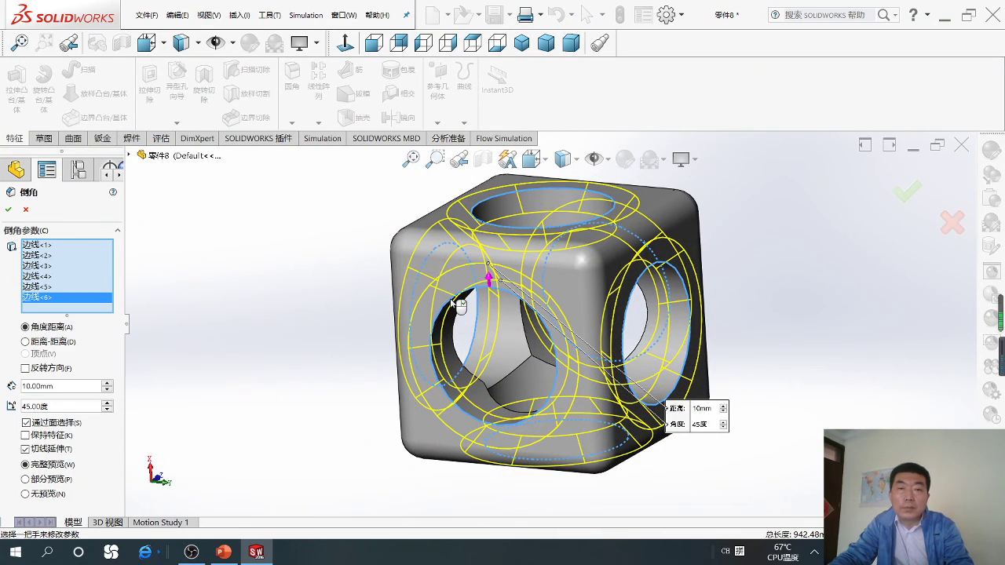
pyautogui.click(8, 210)
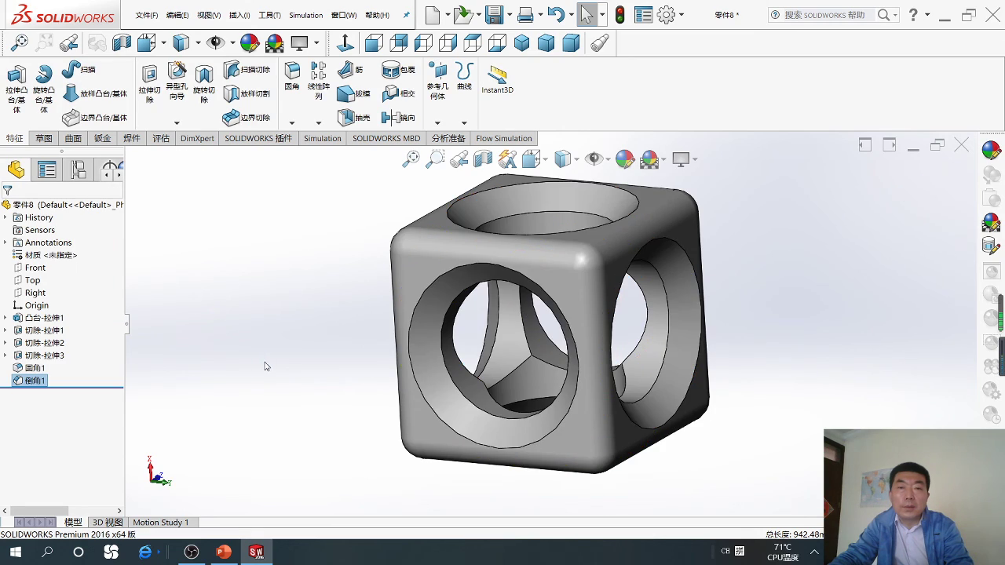
pyautogui.moveTo(265, 359)
pyautogui.mouseDown(button='middle')
pyautogui.moveTo(325, 337)
pyautogui.moveTo(366, 213)
pyautogui.moveTo(465, 410)
pyautogui.moveTo(456, 416)
pyautogui.moveTo(461, 372)
pyautogui.moveTo(520, 369)
pyautogui.moveTo(530, 399)
pyautogui.moveTo(539, 379)
pyautogui.moveTo(565, 385)
pyautogui.moveTo(617, 428)
pyautogui.moveTo(667, 422)
pyautogui.mouseUp(button='middle')
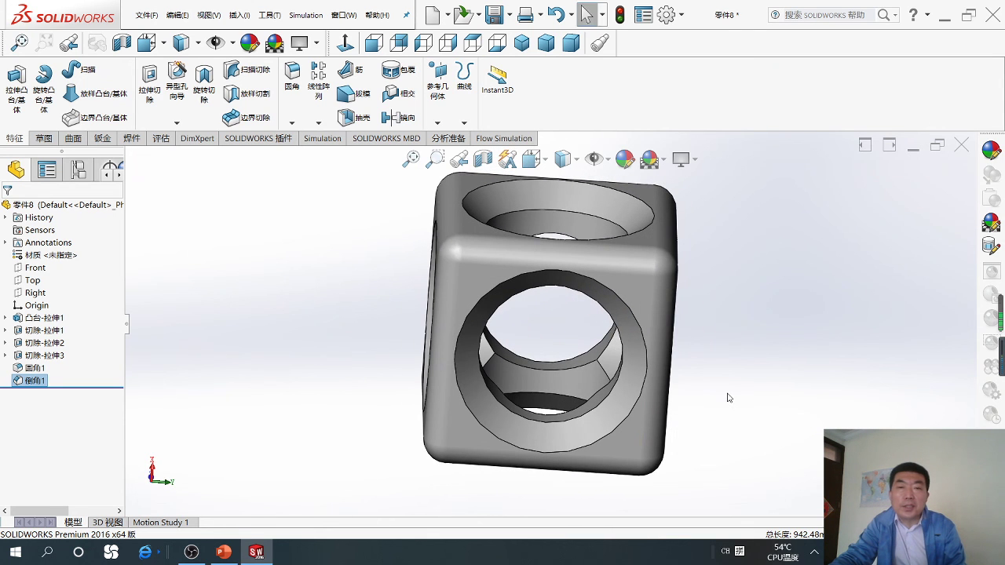